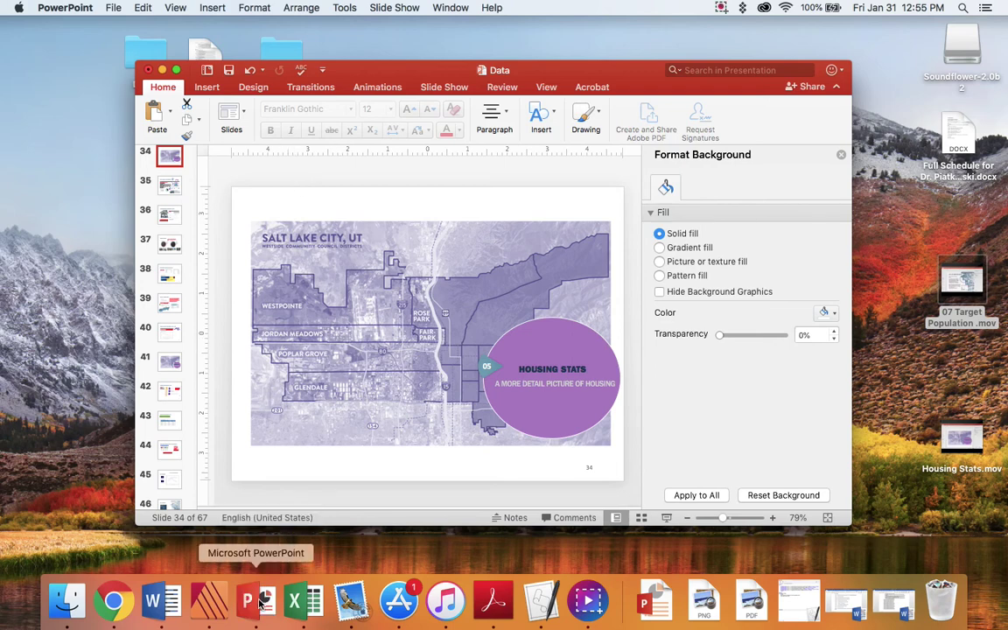
# - Step through the slide thumbnails from slide 41 to slide 56, Subsidized Housing Units: Map
pyautogui.scroll(-3, 157, 378)
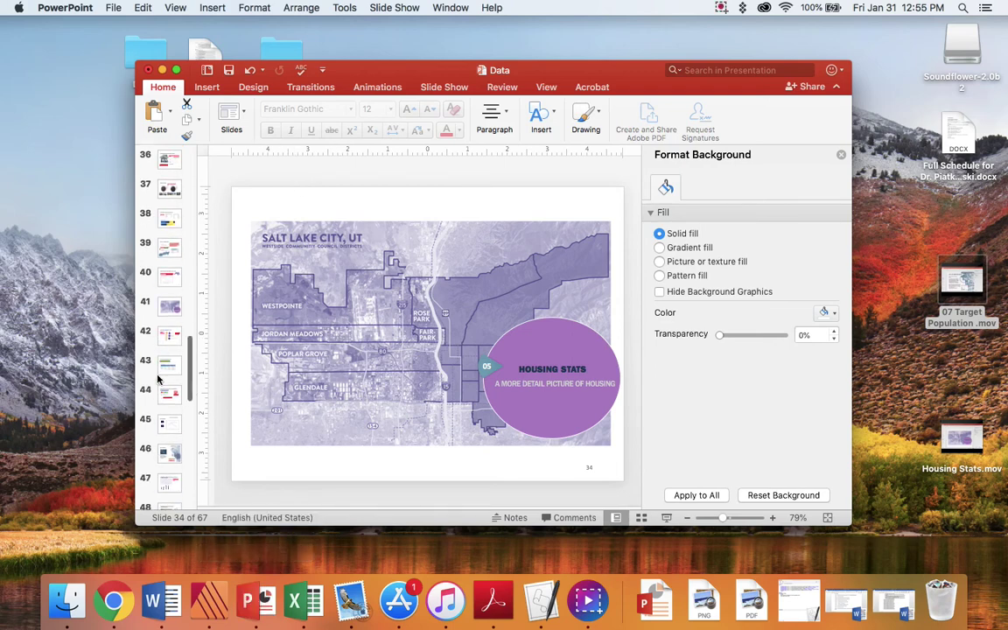
pyautogui.click(170, 305)
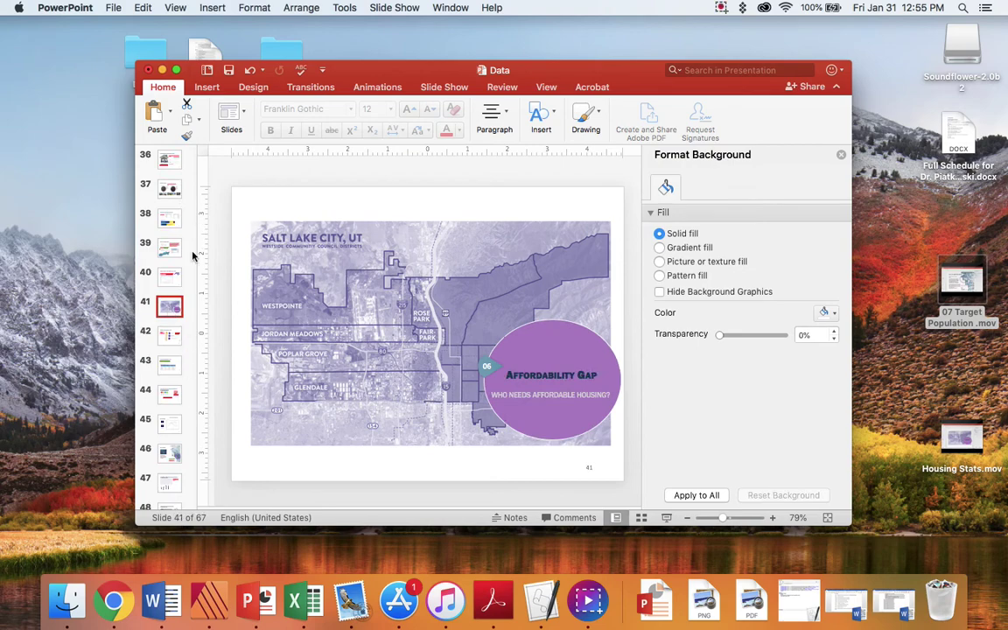
pyautogui.press('Down')
pyautogui.press('Down')
pyautogui.press('Down')
pyautogui.press('Down')
pyautogui.press('Down')
pyautogui.press('Down')
pyautogui.press('Down')
pyautogui.press('Down')
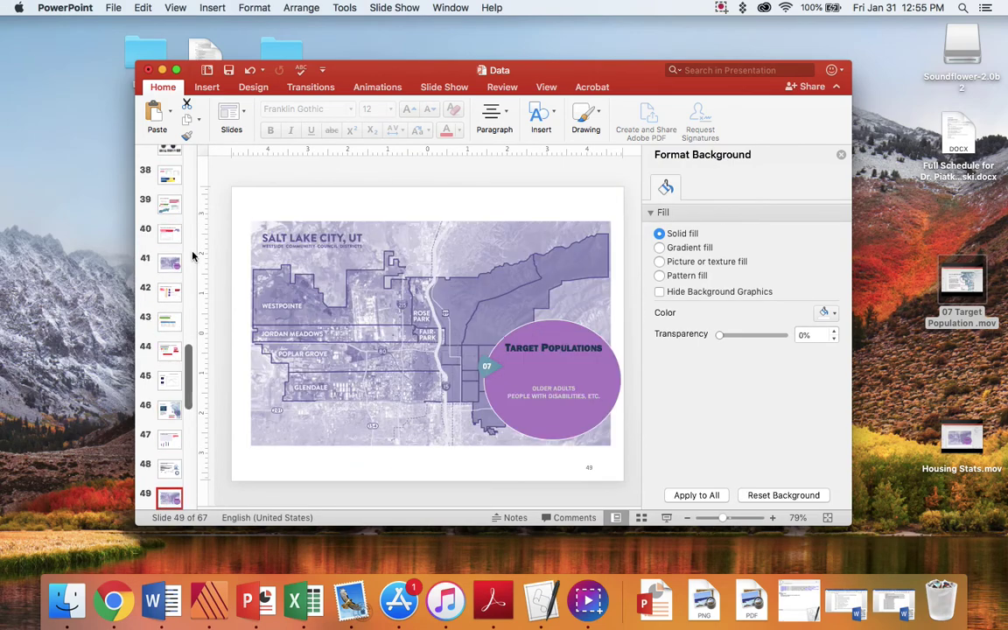
pyautogui.press('Down')
pyautogui.press('Down')
pyautogui.press('Down')
pyautogui.press('Down')
pyautogui.press('Down')
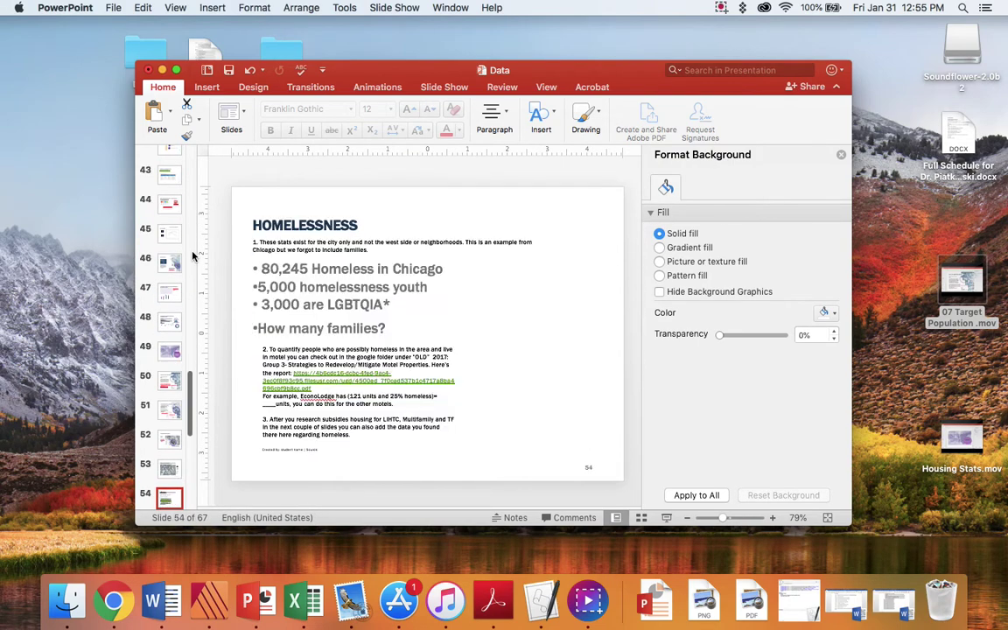
pyautogui.press('Down')
pyautogui.press('Down')
pyautogui.press('Down')
pyautogui.press('Up')
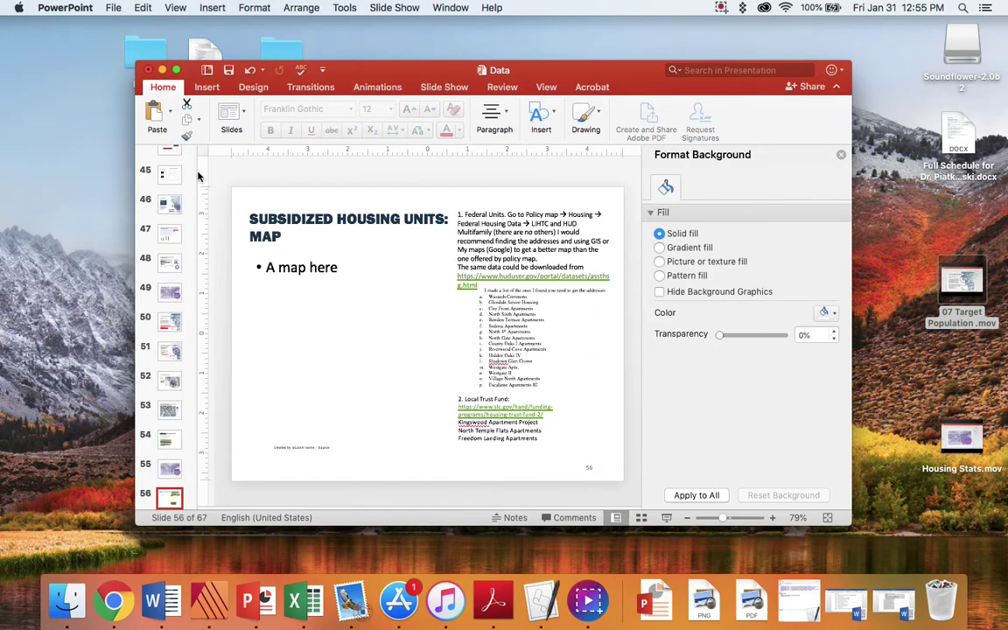
pyautogui.click(176, 69)
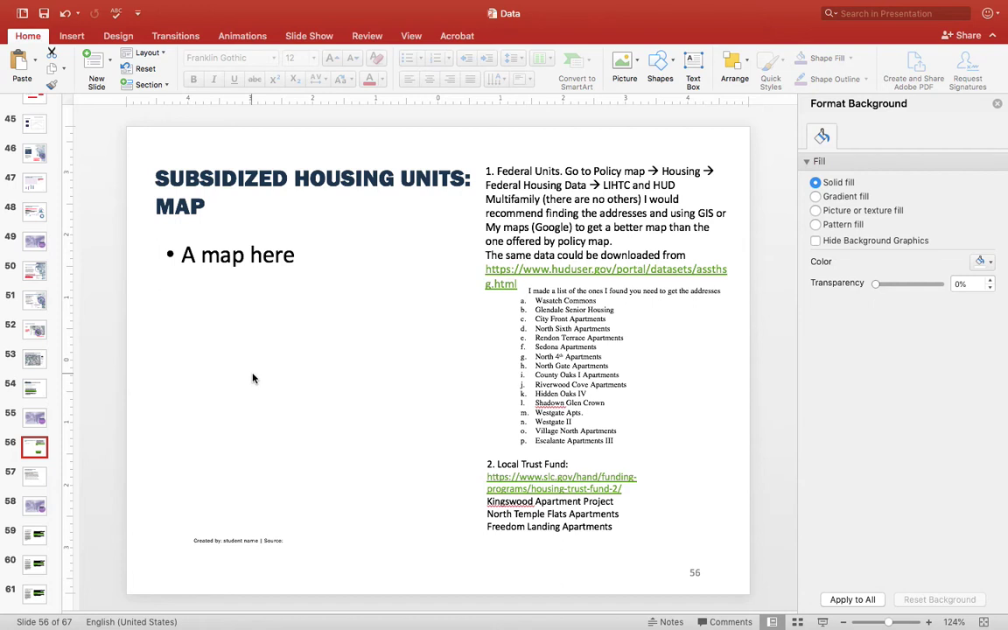
pyautogui.moveTo(39, 4)
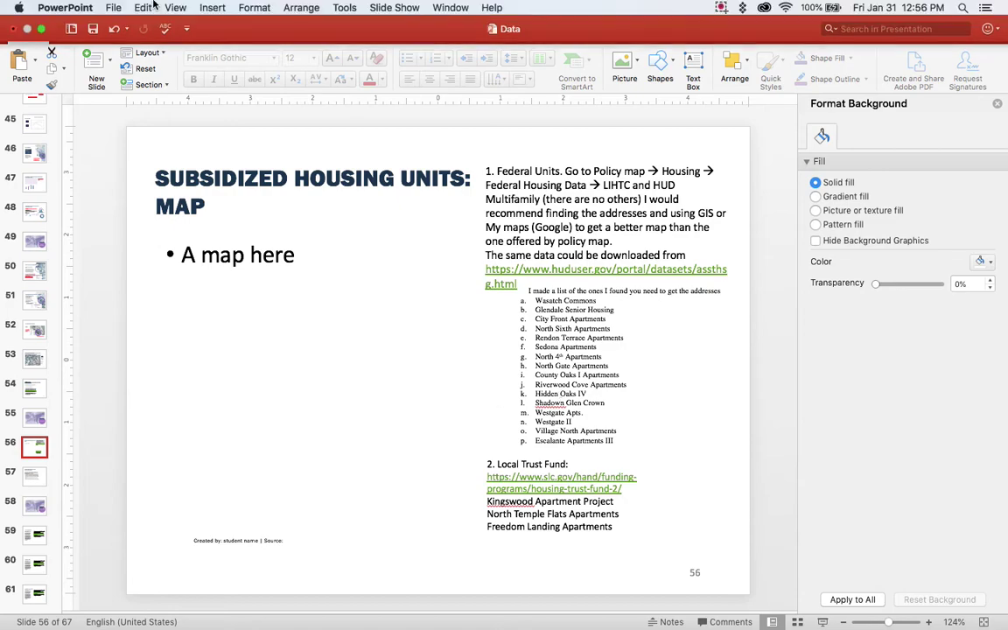
pyautogui.click(42, 29)
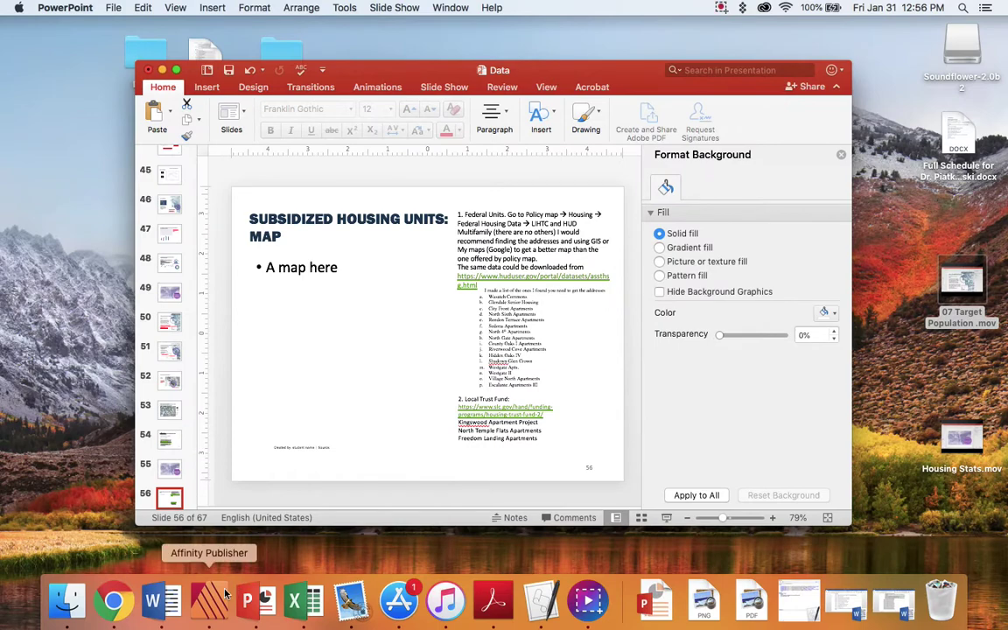
# - Bring Chrome to full screen and open PolicyMap from the 'policy map' search results
pyautogui.click(113, 601)
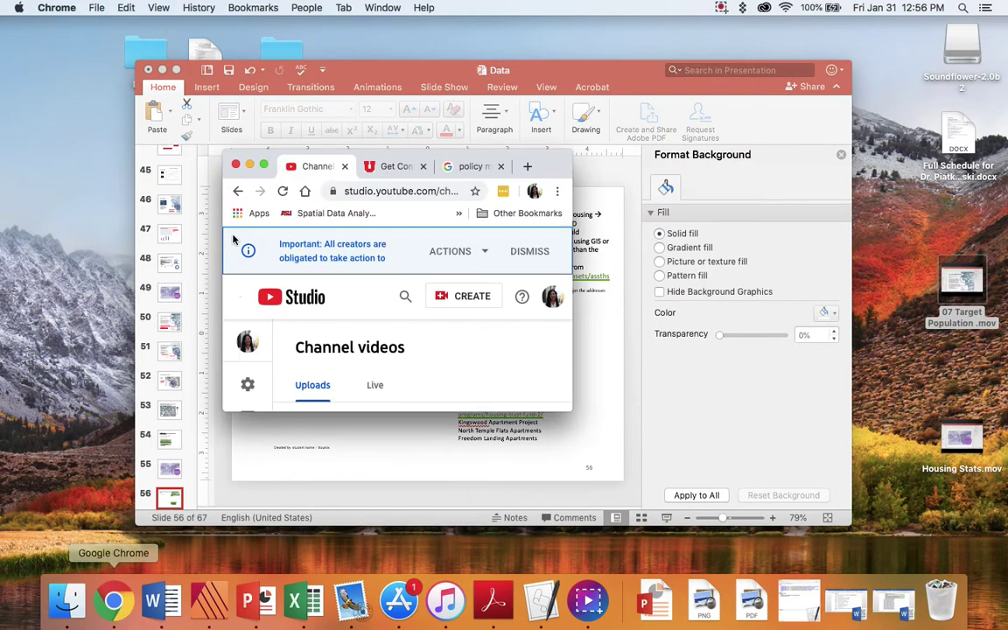
pyautogui.click(264, 164)
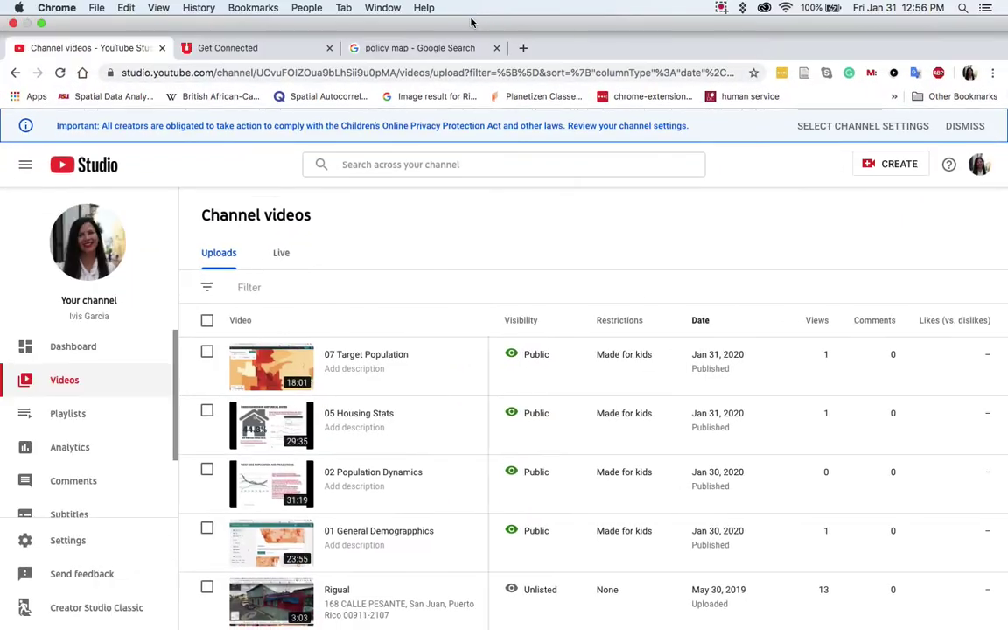
pyautogui.click(453, 48)
pyautogui.click(131, 225)
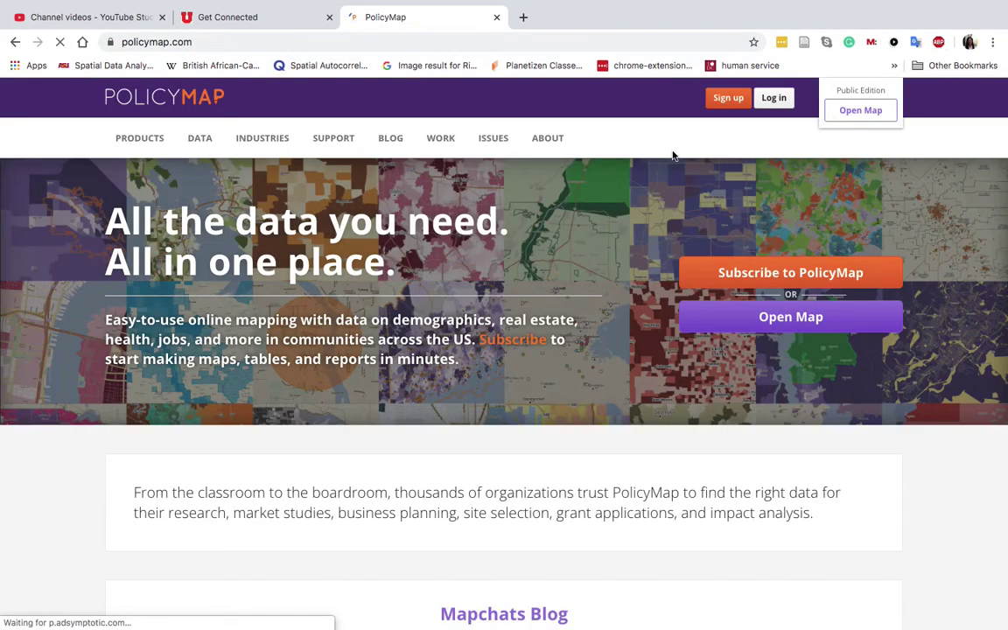
# - Open PolicyMap's interactive map and add HUD Multifamily points from the Housing data list
pyautogui.click(779, 293)
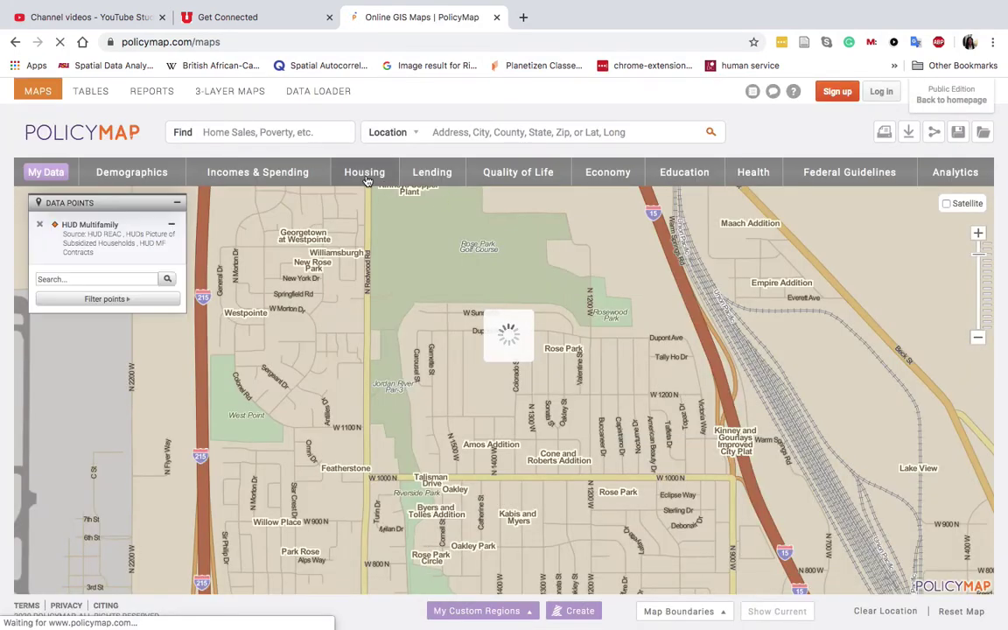
pyautogui.click(366, 175)
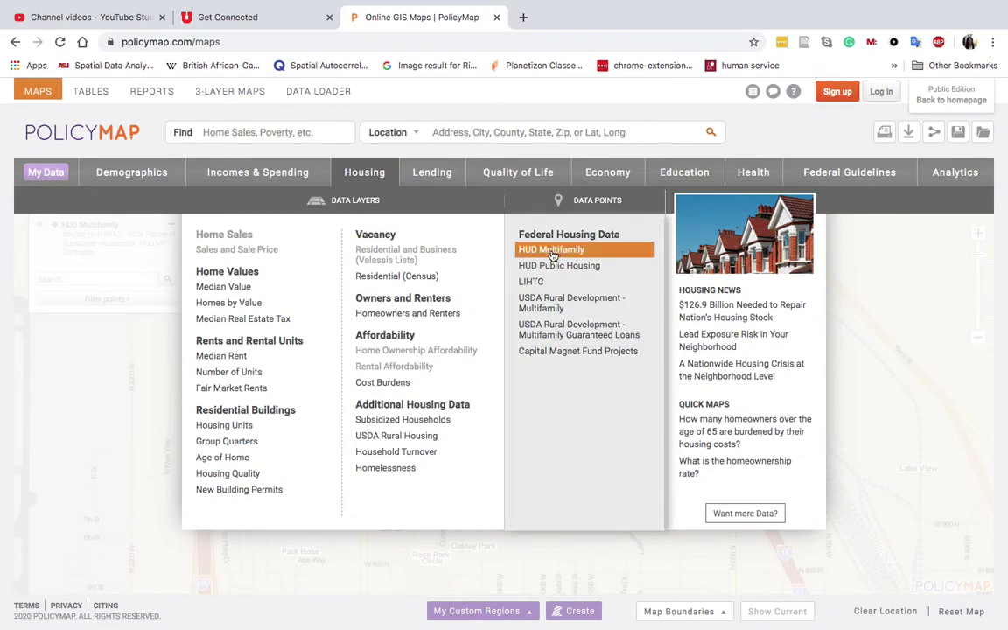
pyautogui.click(552, 252)
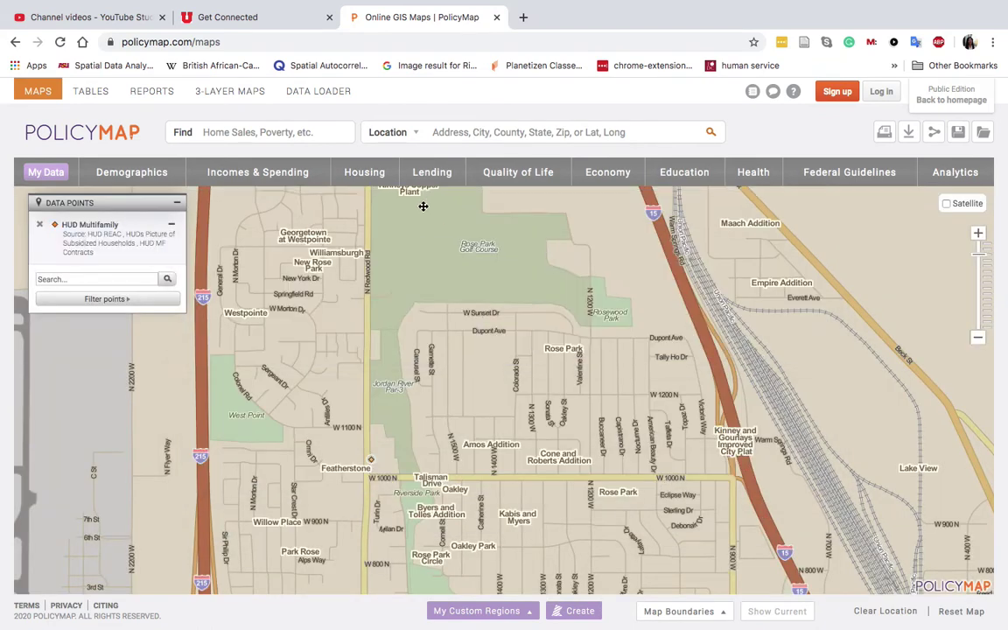
pyautogui.click(360, 176)
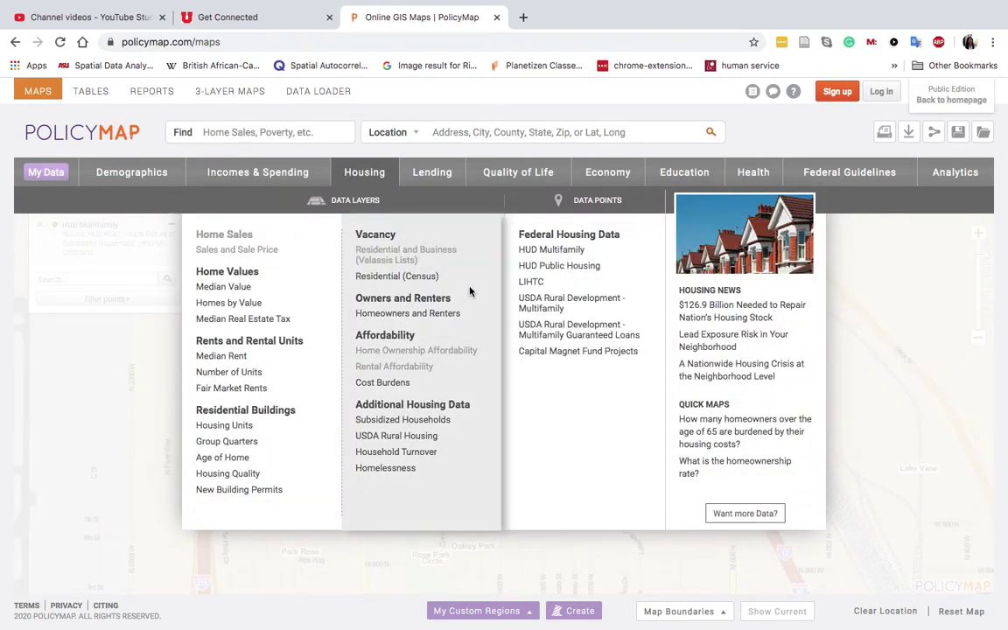
pyautogui.moveTo(465, 276)
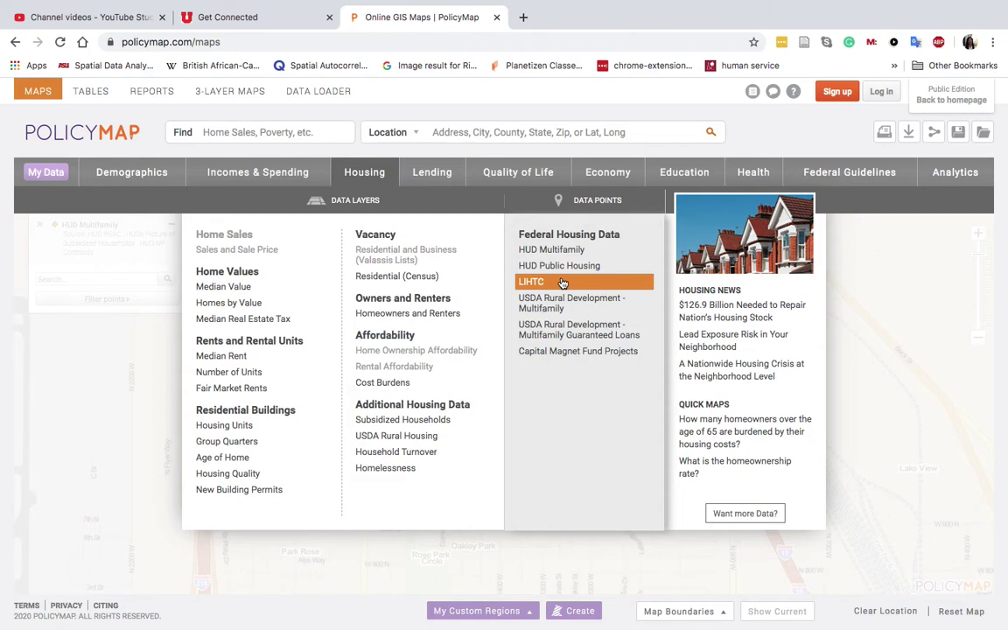
# - Add LIHTC (1997 to 2017) points, then zoom out one level and pan to frame Salt Lake City
pyautogui.click(563, 282)
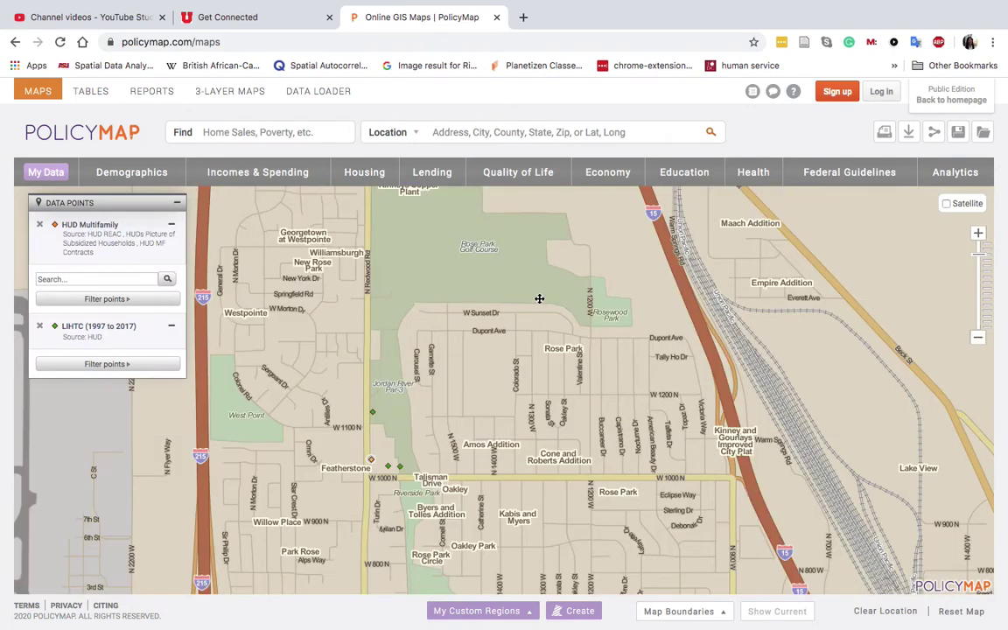
pyautogui.moveTo(429, 437); pyautogui.dragTo(475, 326)
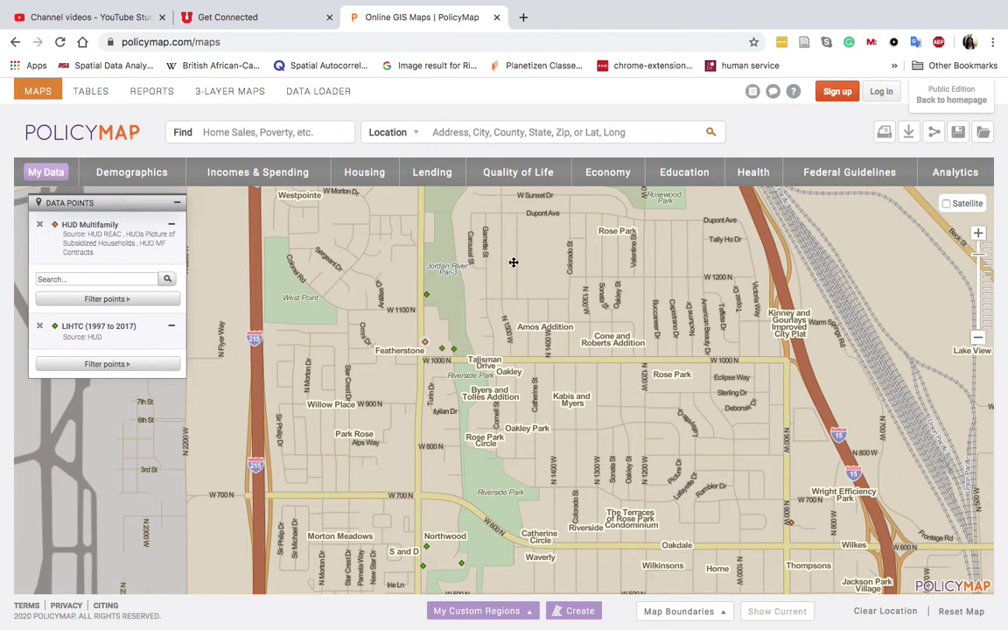
pyautogui.scroll(-1, 490, 411)
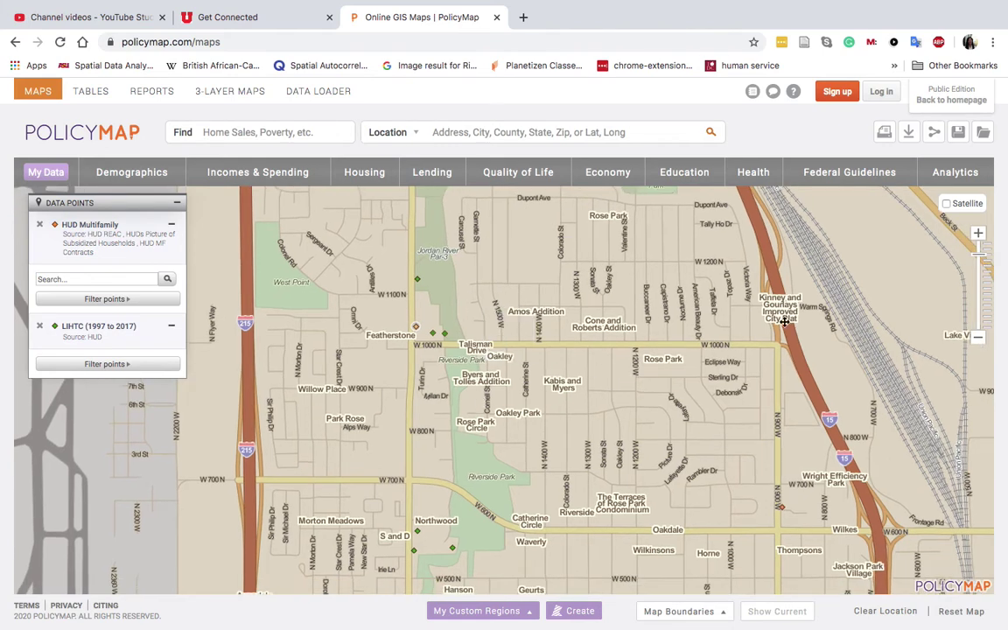
pyautogui.click(979, 340)
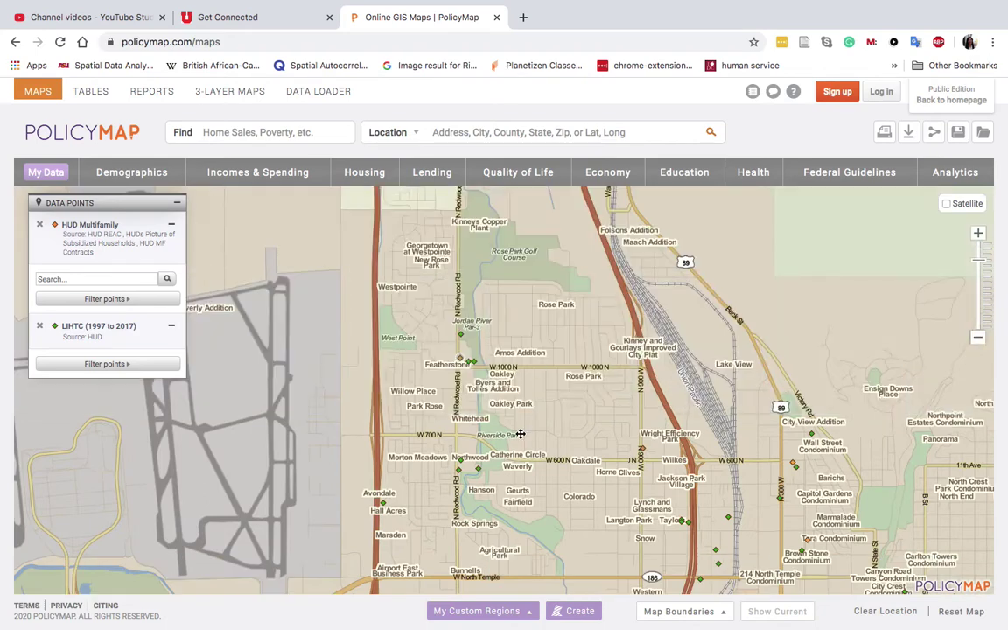
pyautogui.moveTo(520, 430); pyautogui.dragTo(514, 390)
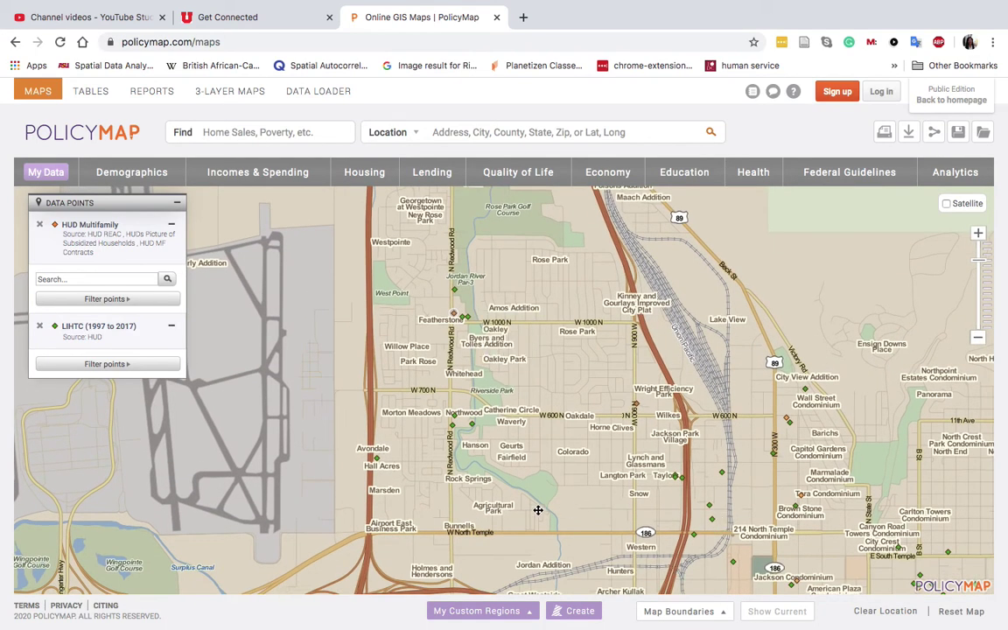
pyautogui.moveTo(536, 511); pyautogui.dragTo(522, 444)
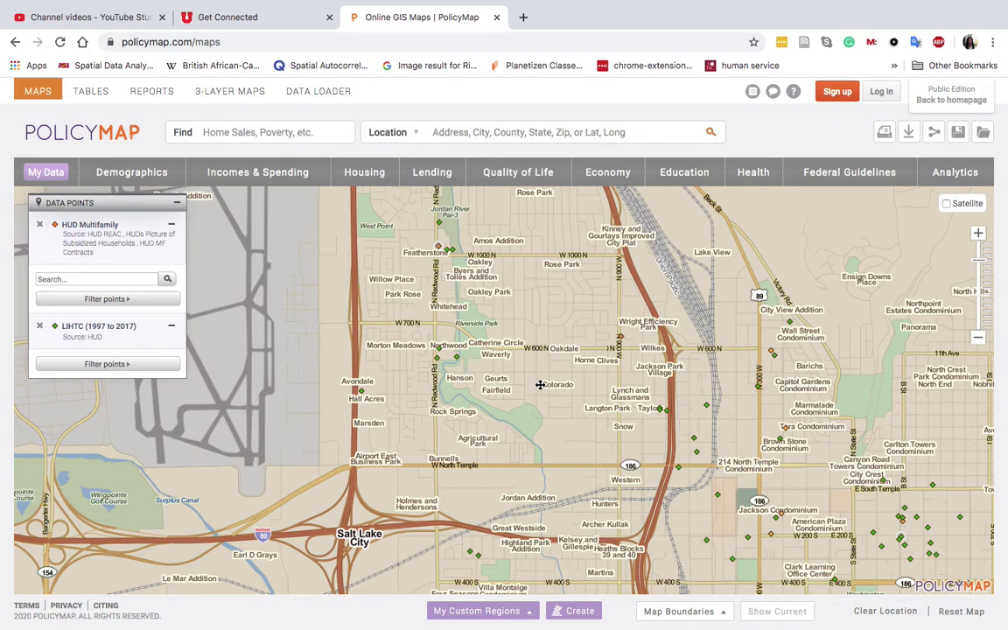
pyautogui.moveTo(464, 261); pyautogui.dragTo(465, 308)
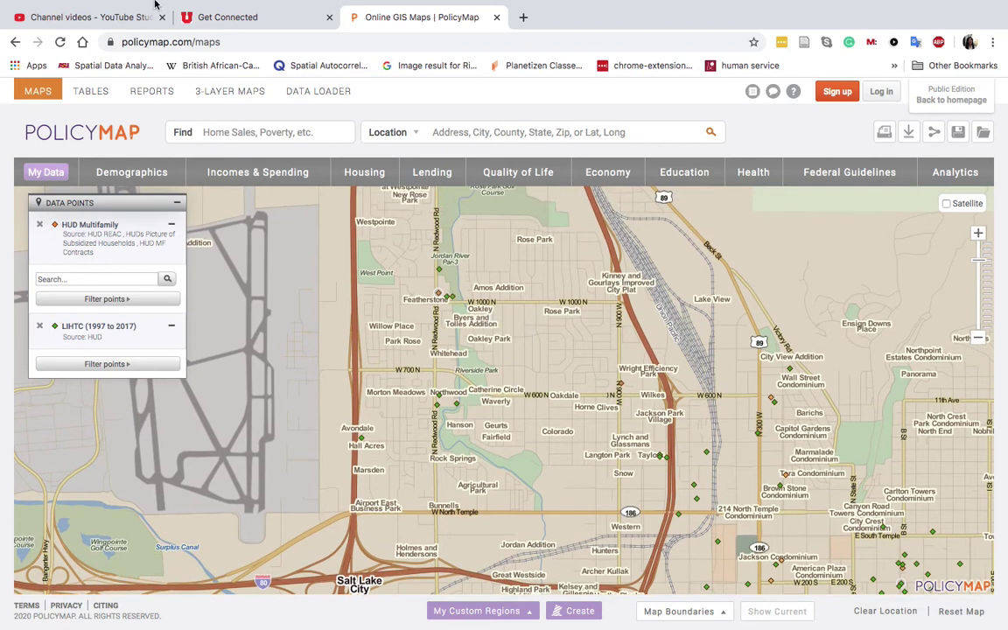
pyautogui.moveTo(140, 4)
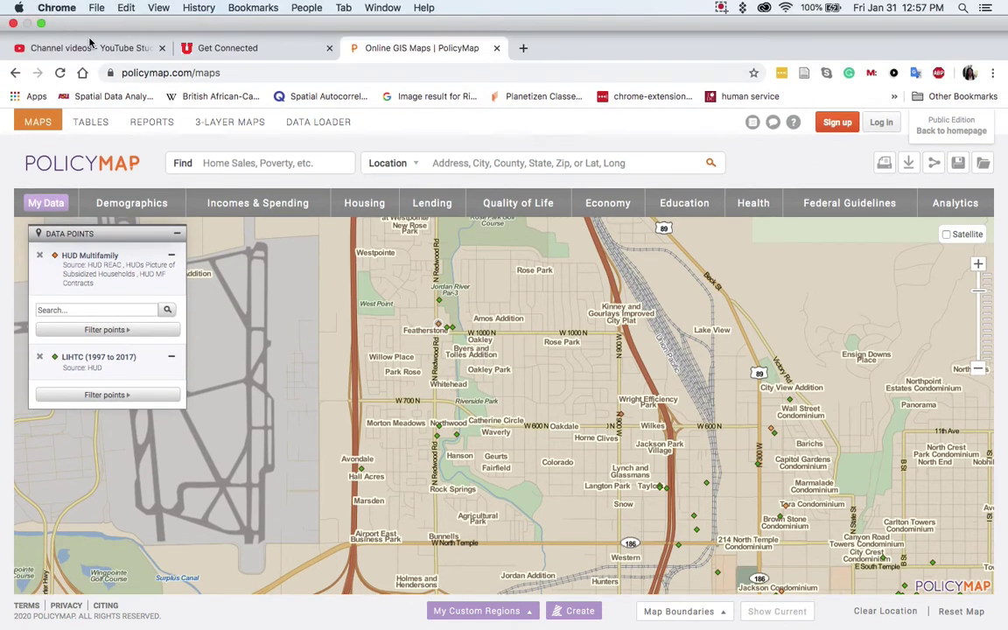
# - Hide Chrome to check the slides, then restore the PolicyMap window to full screen
pyautogui.click(45, 26)
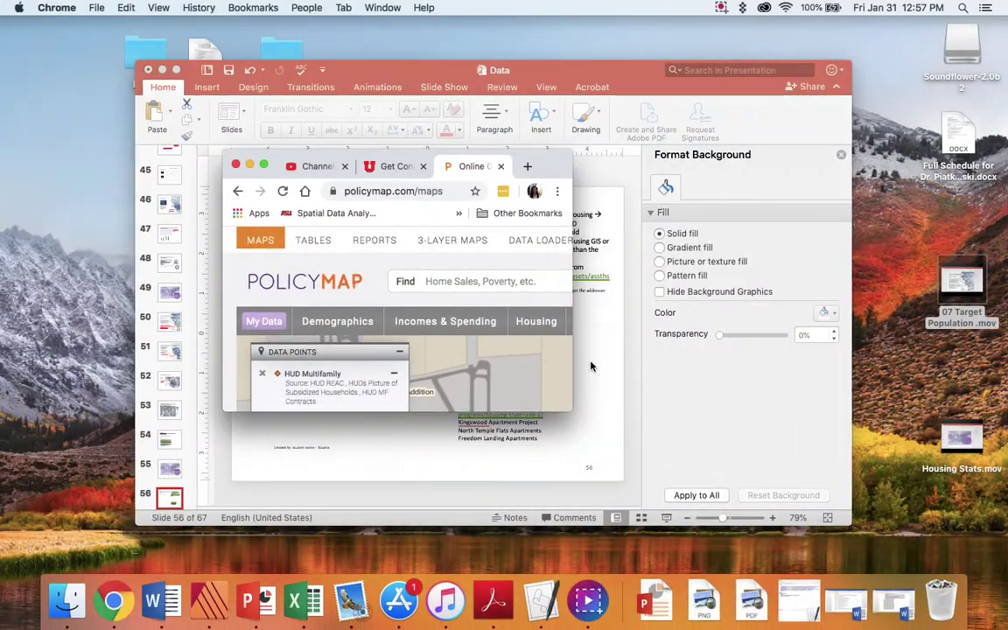
pyautogui.press('cmd+h')
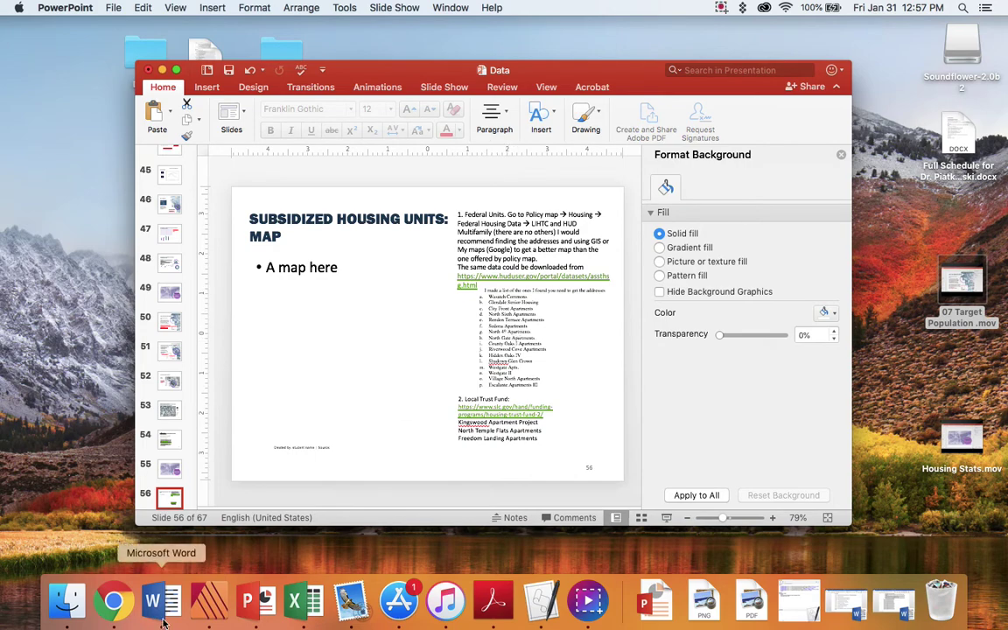
pyautogui.click(113, 604)
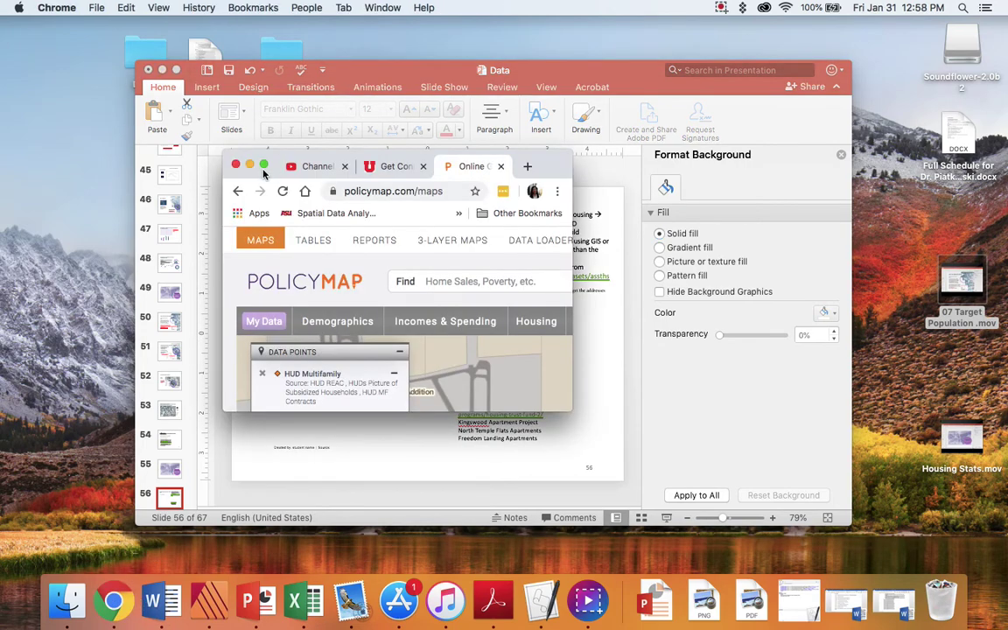
pyautogui.click(265, 166)
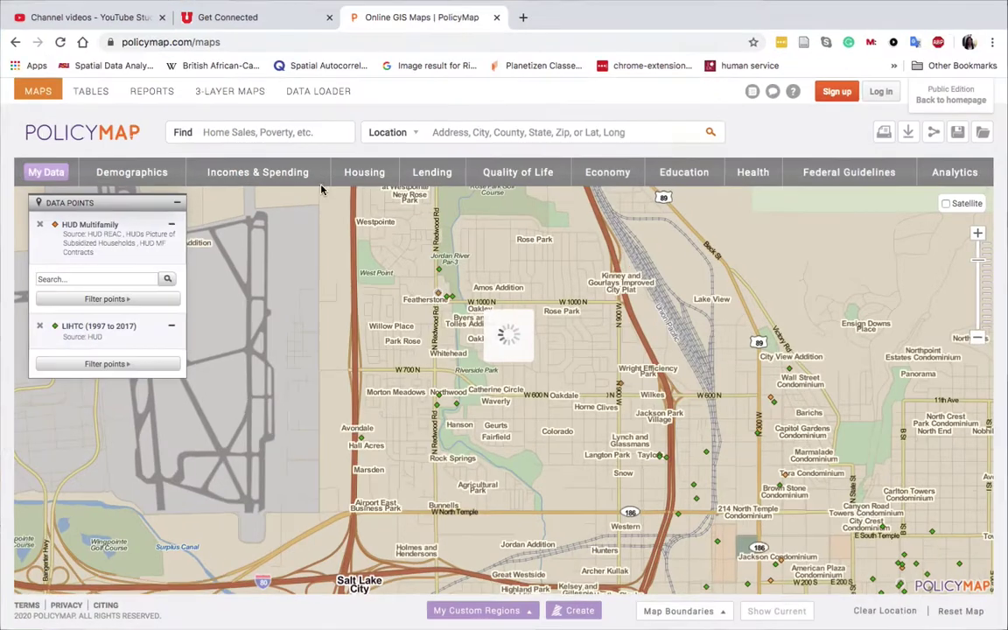
pyautogui.click(443, 272)
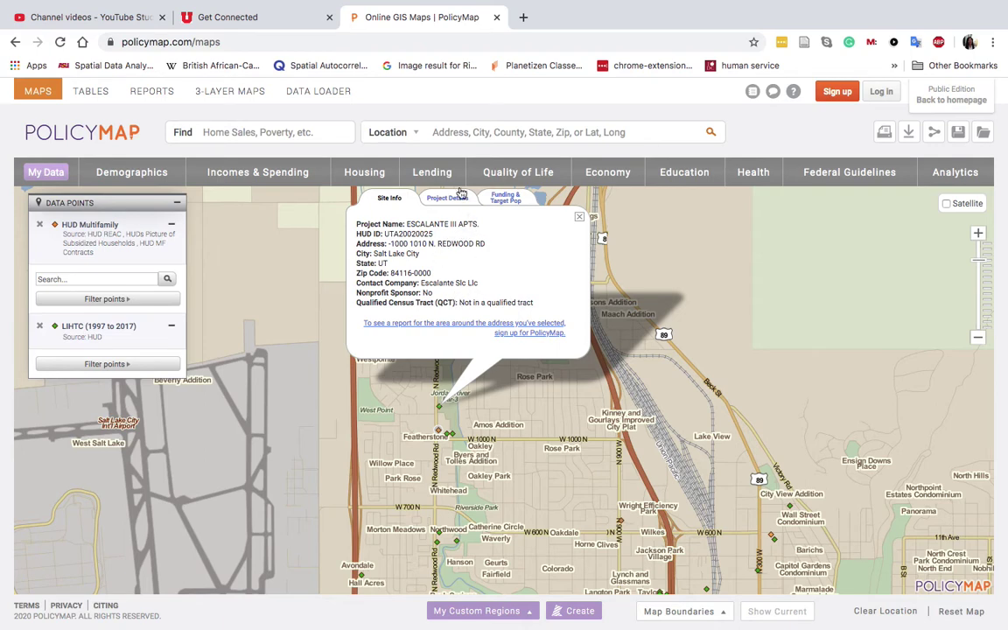
pyautogui.click(504, 199)
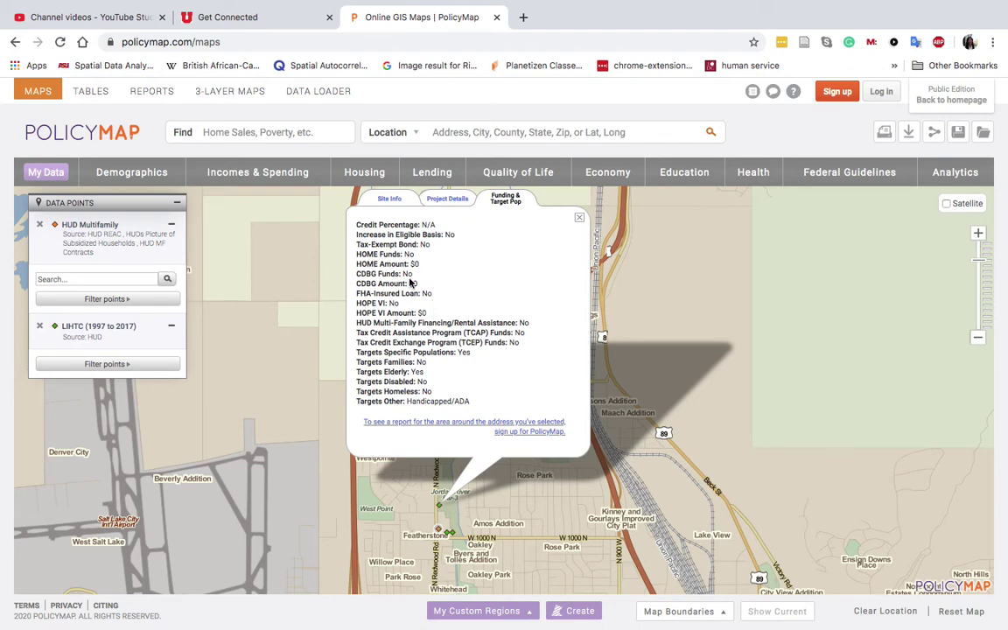
pyautogui.click(436, 198)
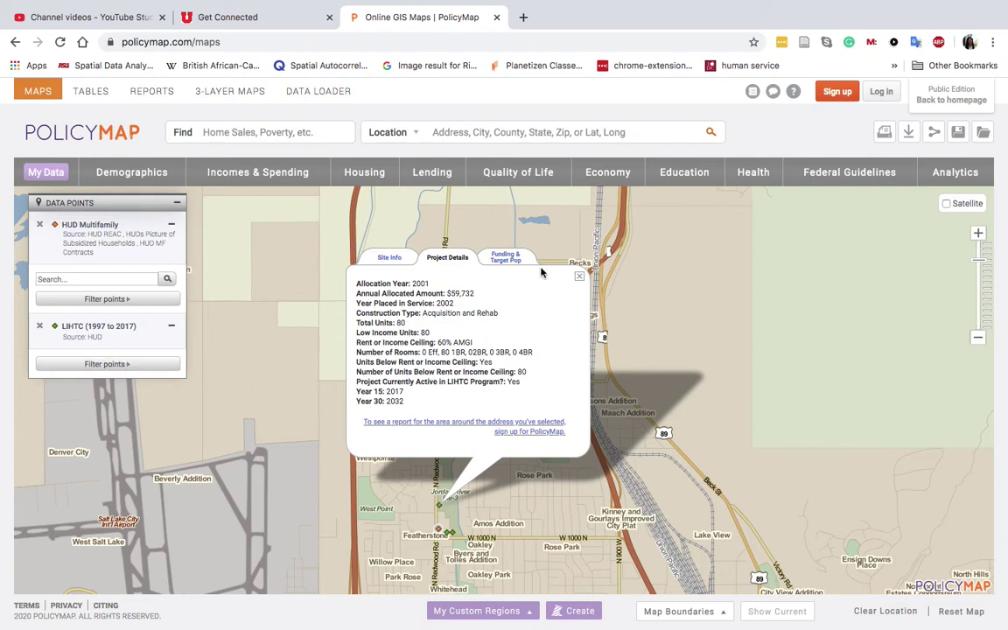
pyautogui.click(578, 276)
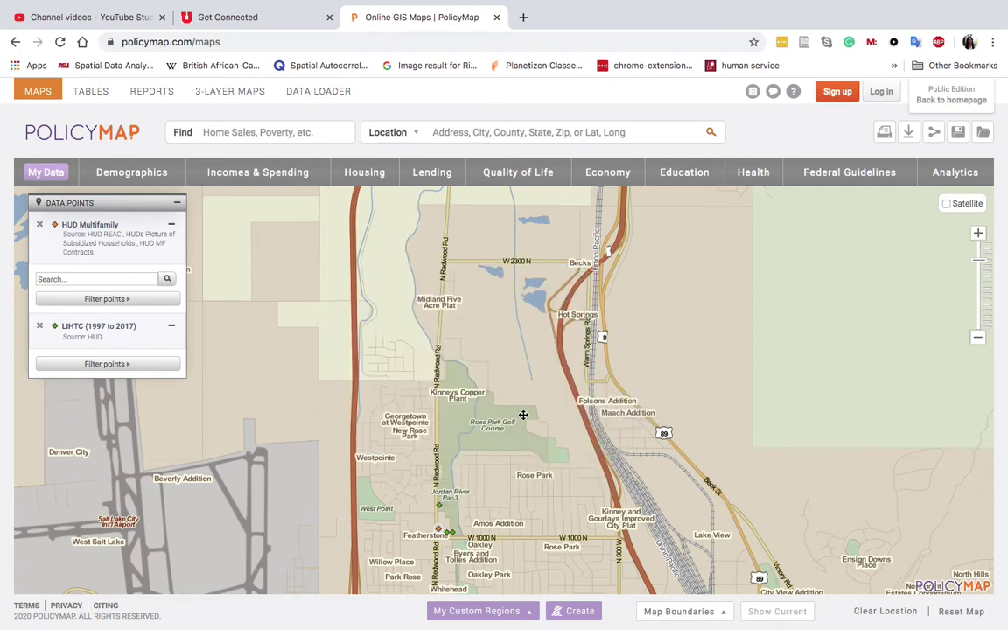
# - Open the Escalante Apartments III site info from the HUD Multifamily point's property list
pyautogui.click(439, 531)
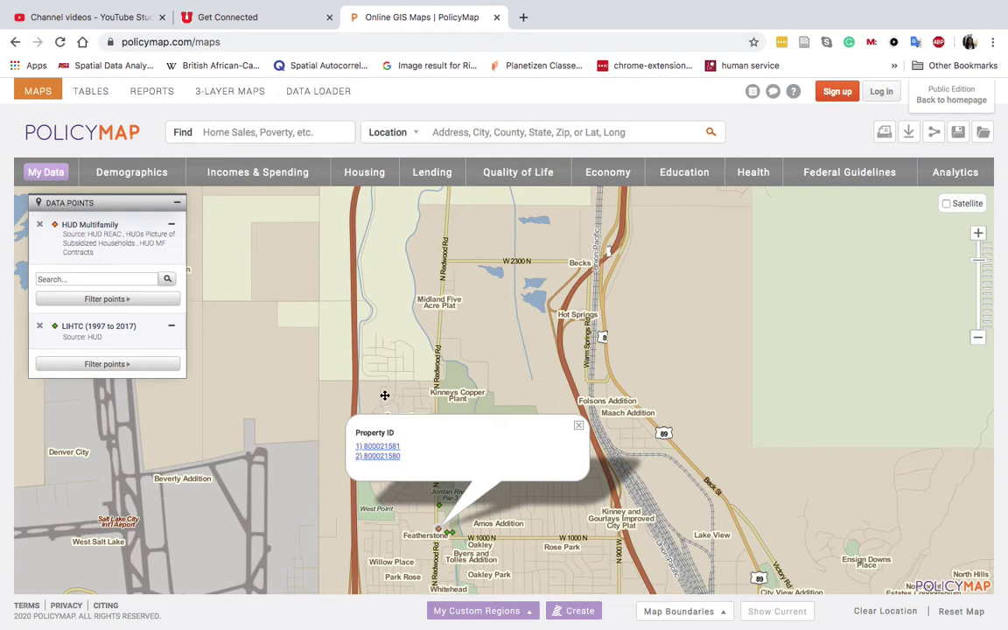
pyautogui.moveTo(347, 356); pyautogui.dragTo(370, 285)
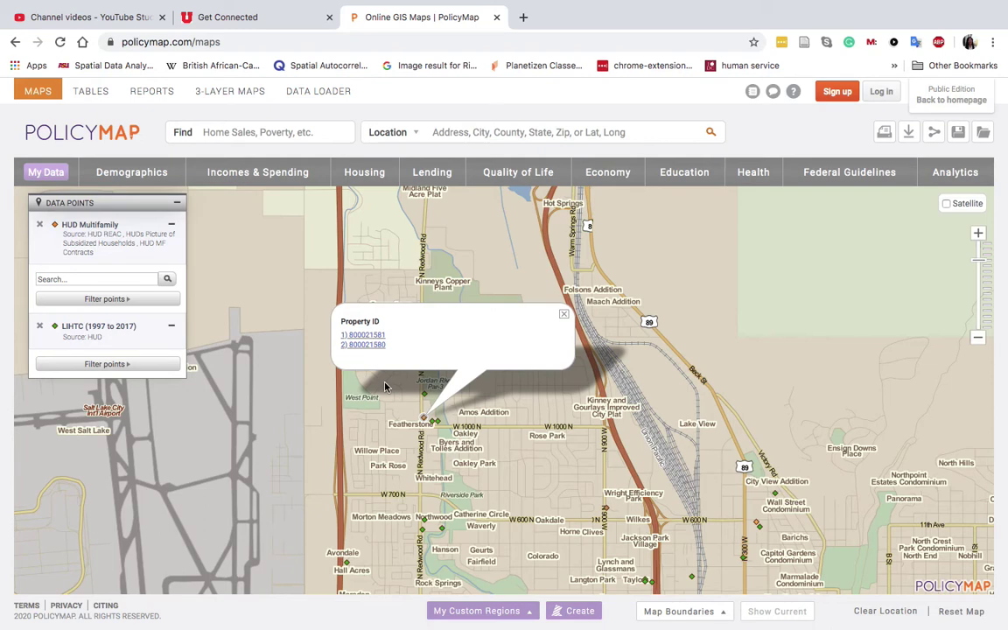
pyautogui.click(360, 335)
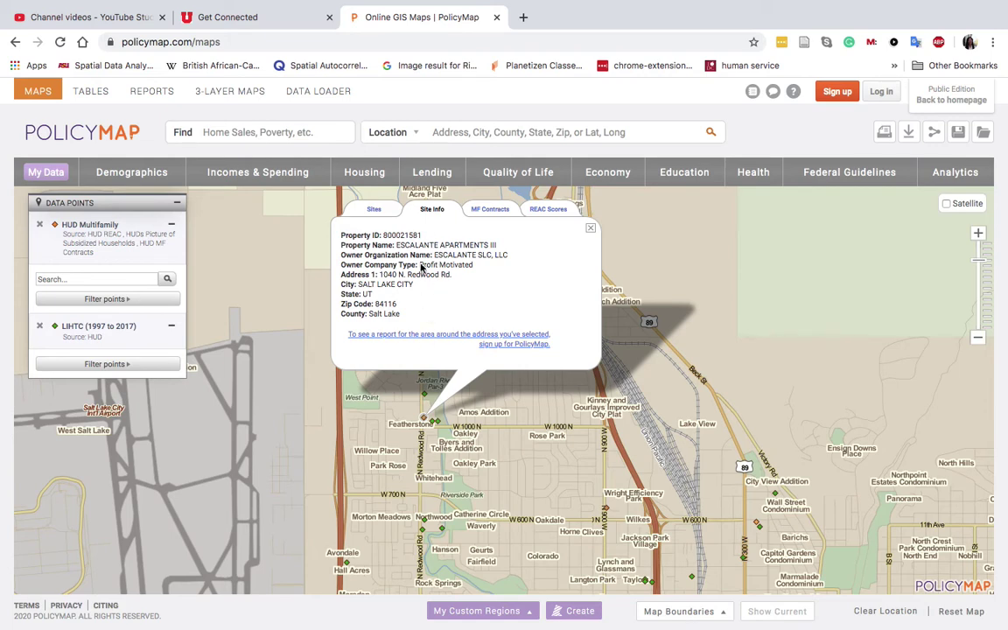
# - Review its MF Contracts and REAC Scores, return to the property IDs, and exit full screen
pyautogui.click(487, 210)
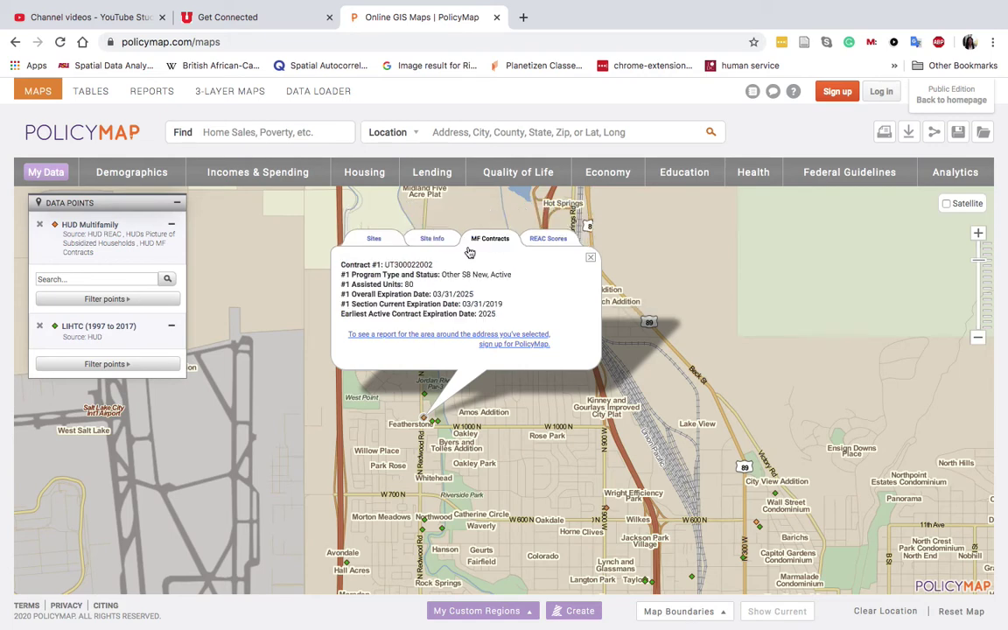
pyautogui.click(547, 238)
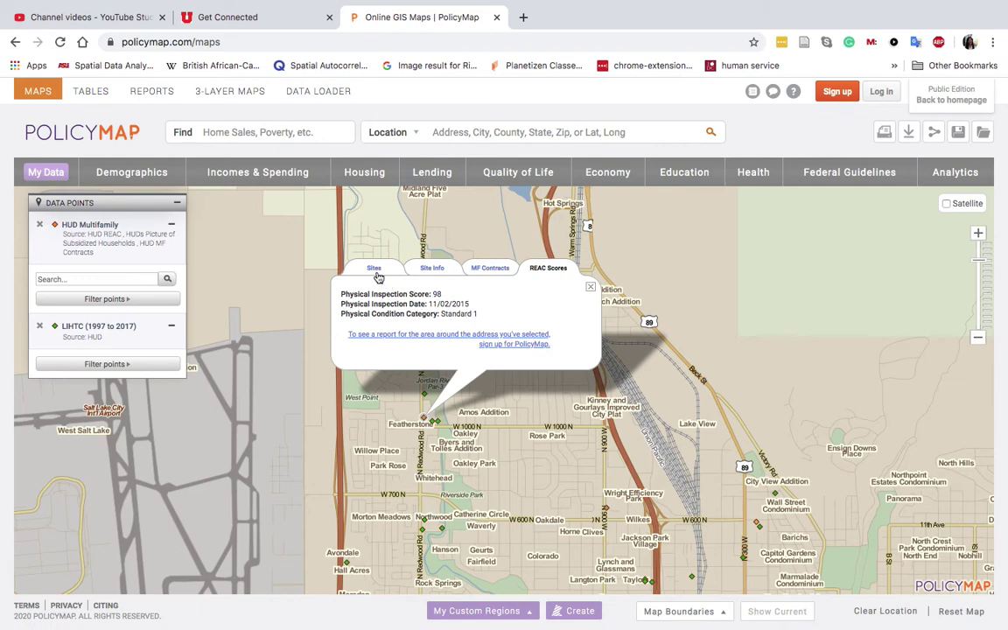
pyautogui.click(375, 270)
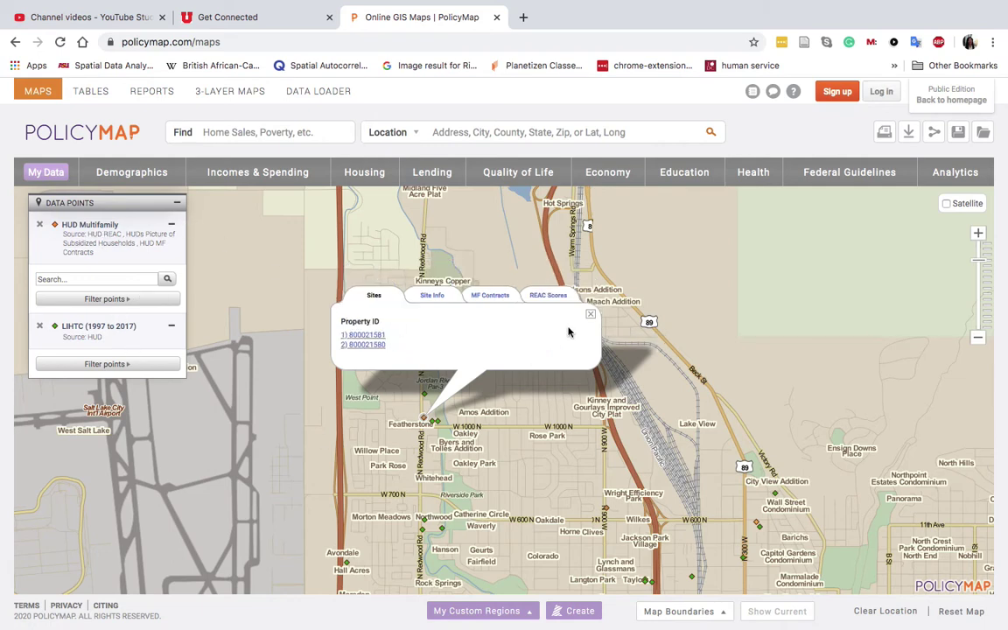
pyautogui.moveTo(131, 9)
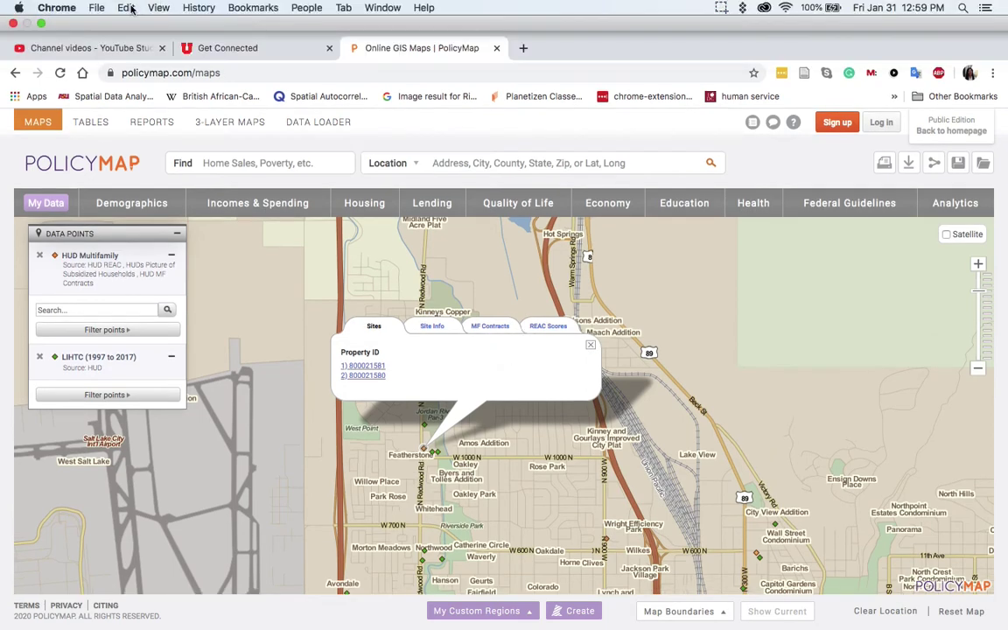
pyautogui.click(41, 24)
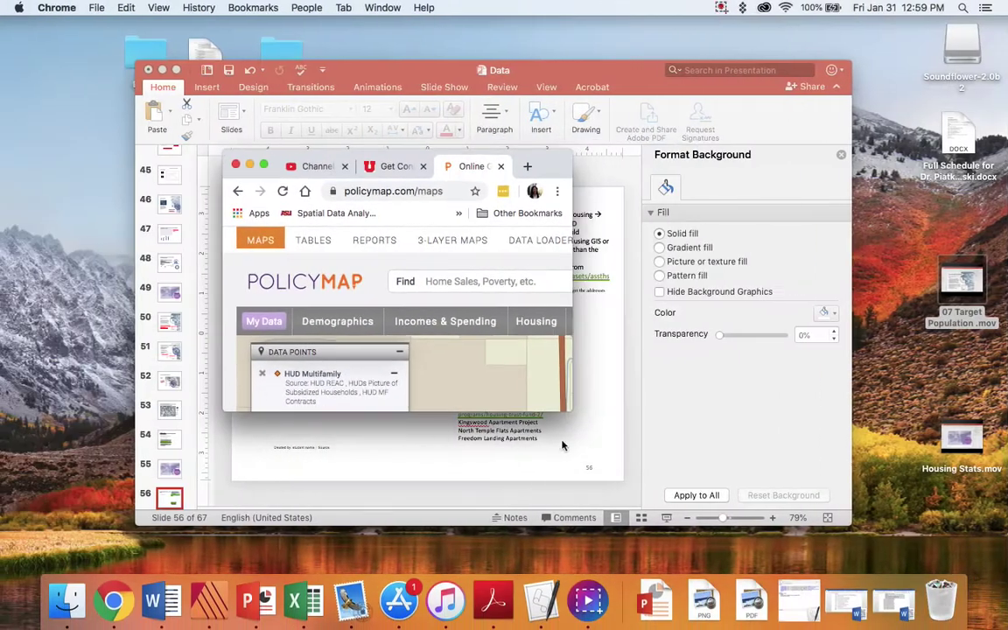
# - Copy the slc.gov Housing Trust Fund URL from slide 56 in full-screen PowerPoint
pyautogui.click(236, 165)
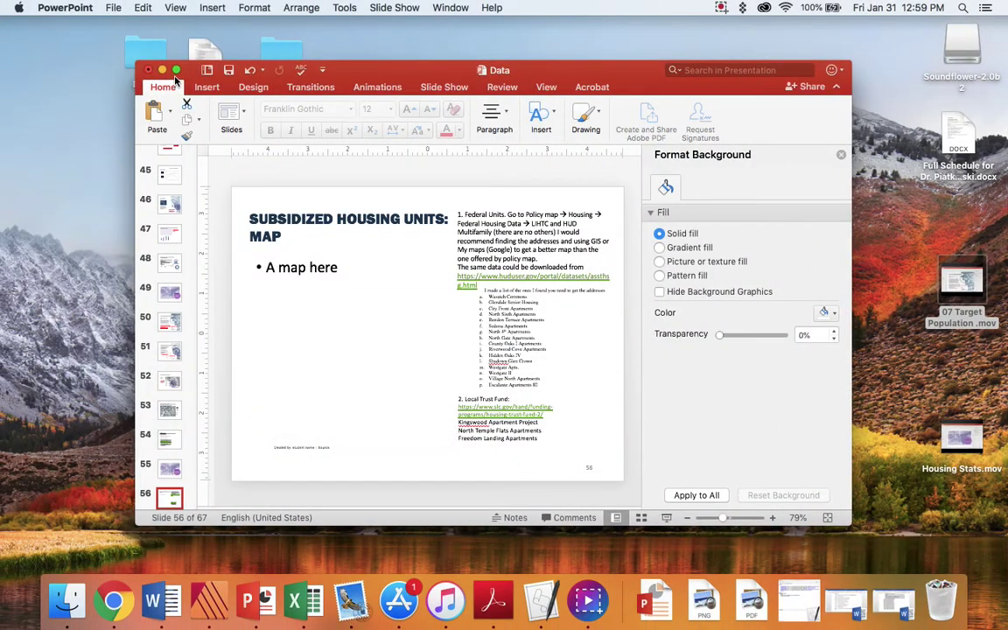
pyautogui.click(176, 70)
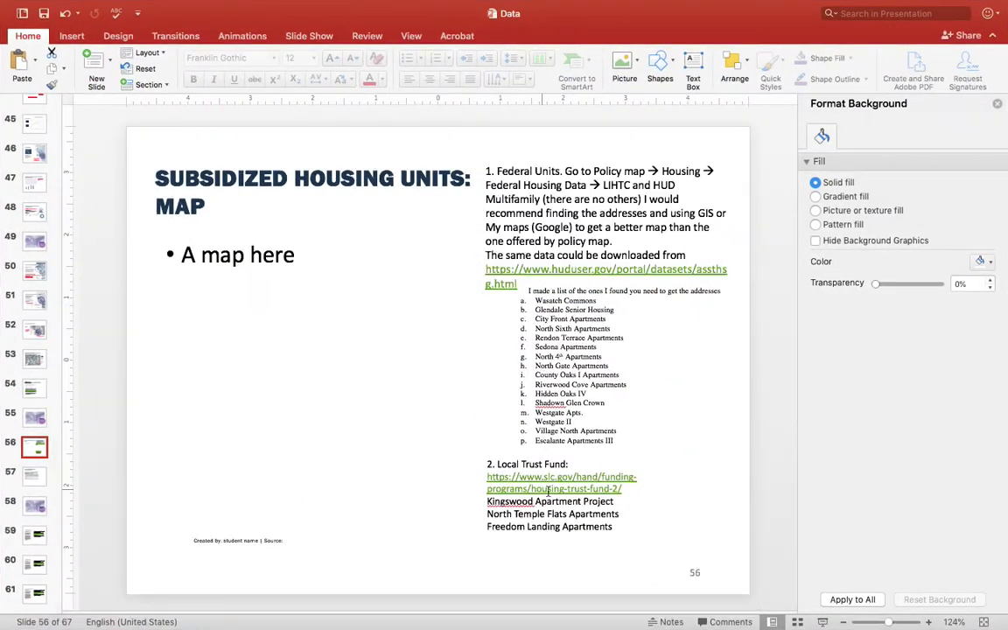
pyautogui.doubleClick(583, 489)
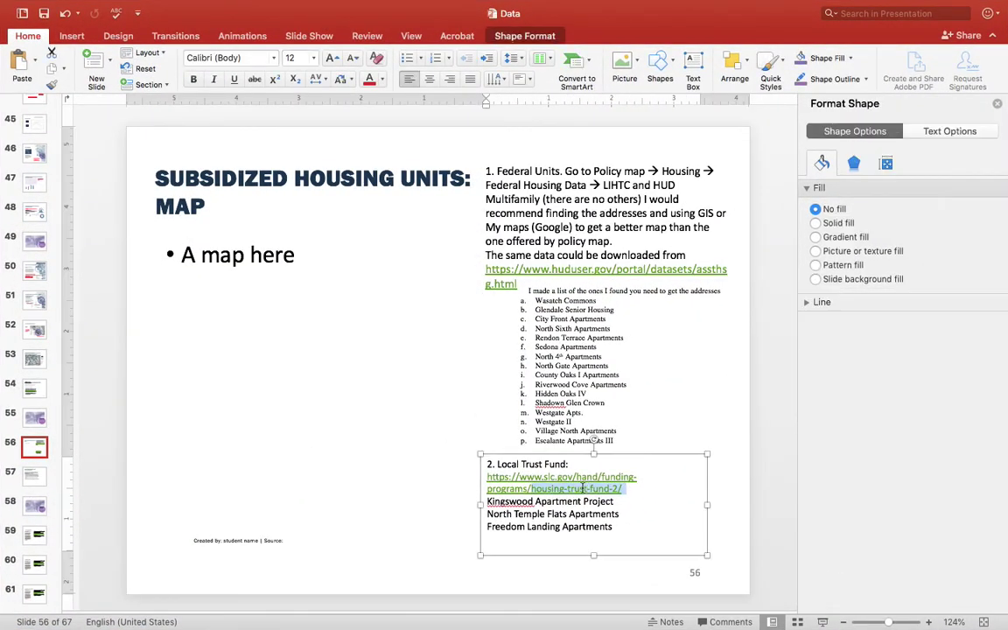
pyautogui.moveTo(584, 488); pyautogui.dragTo(487, 477)
pyautogui.moveTo(92, 4)
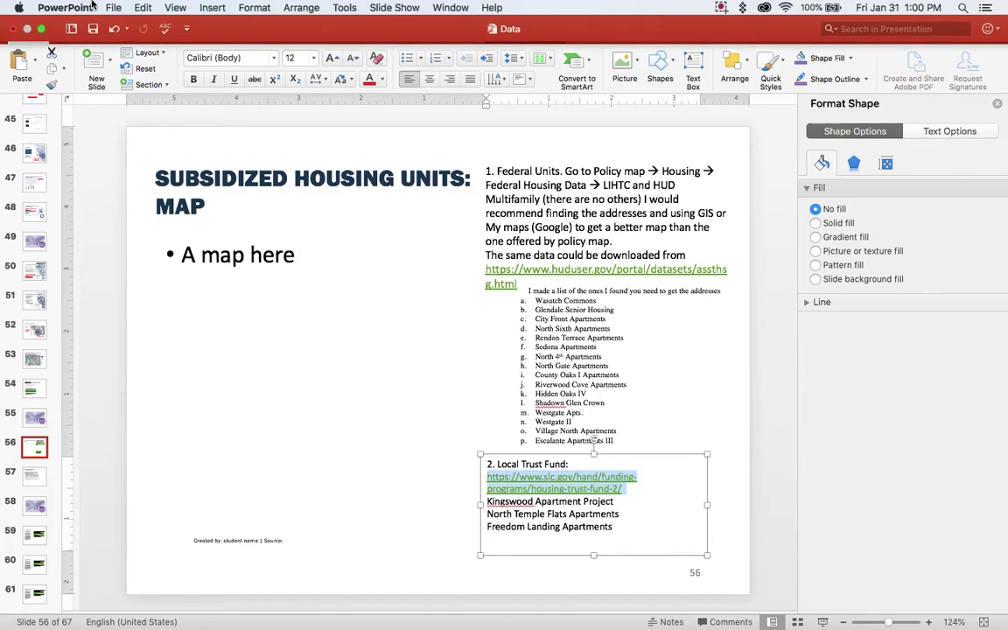
pyautogui.click(143, 8)
pyautogui.click(145, 69)
# - Open a new Google tab in windowed Chrome, with PowerPoint's slide 56 windowed behind it
pyautogui.click(39, 29)
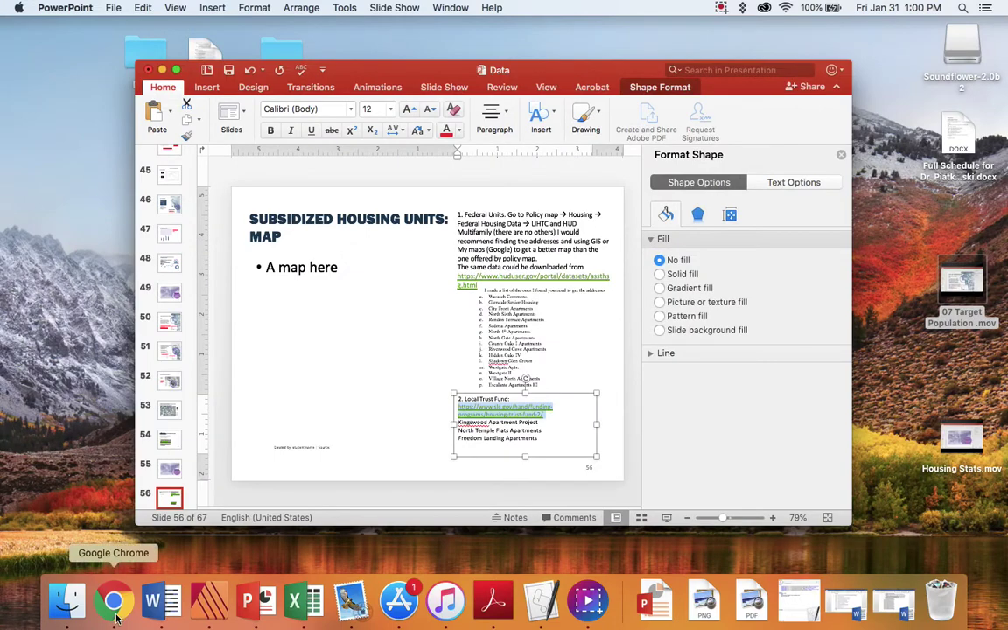
pyautogui.click(113, 601)
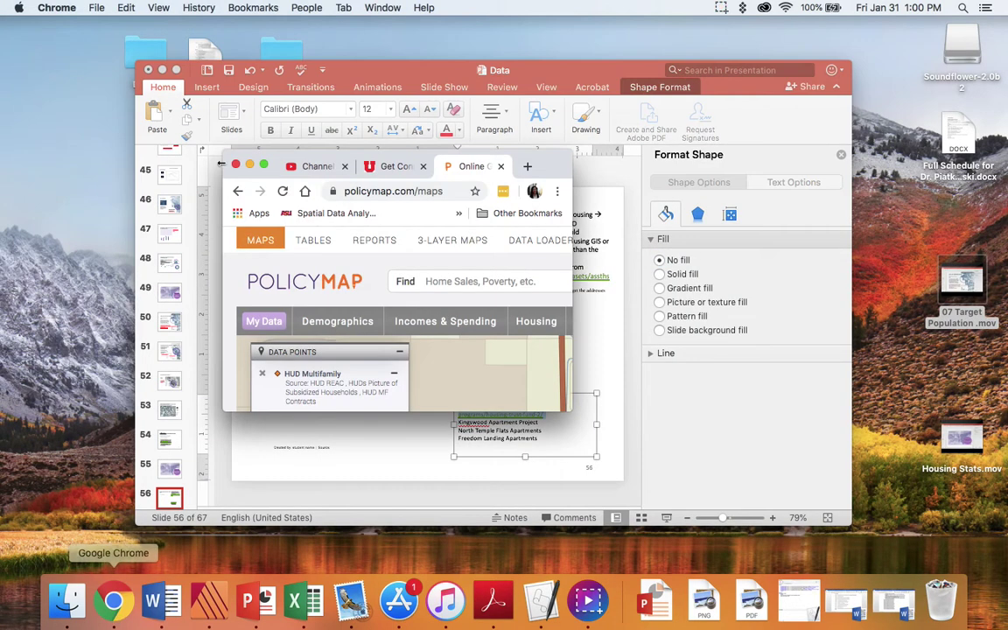
pyautogui.click(526, 167)
pyautogui.click(178, 70)
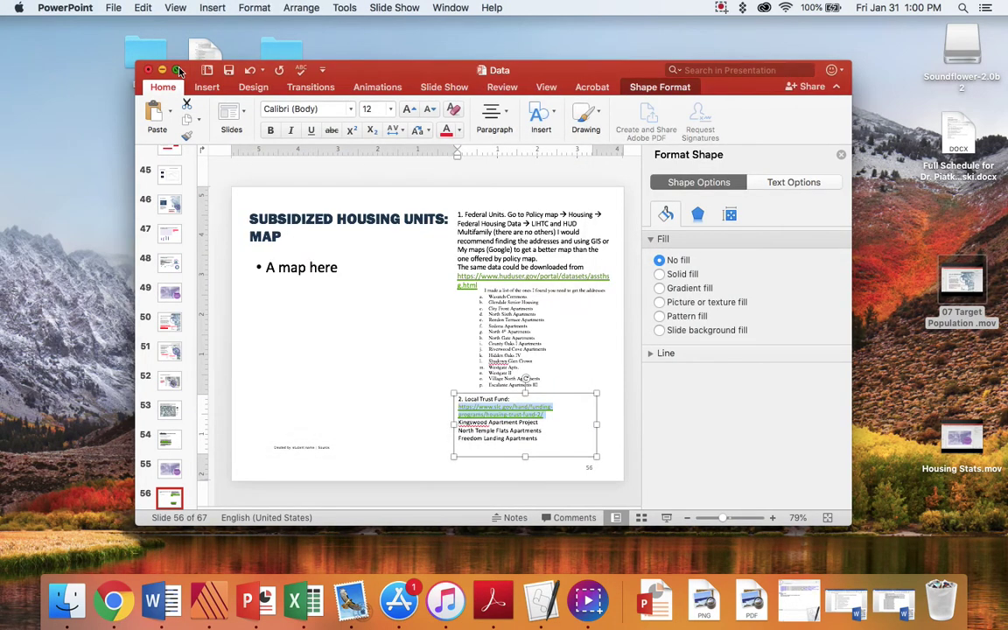
pyautogui.click(177, 70)
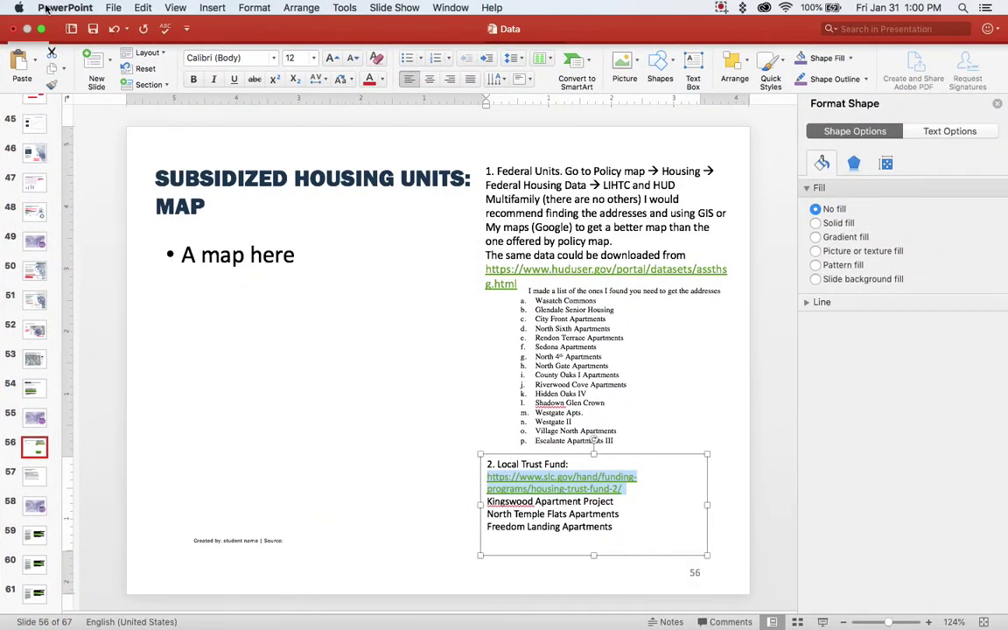
pyautogui.click(39, 33)
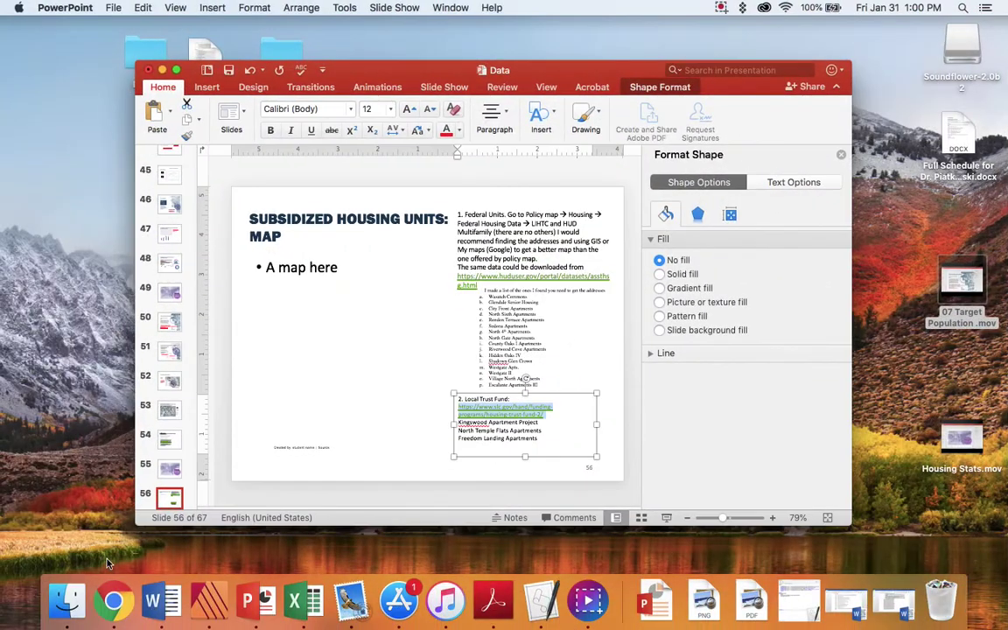
pyautogui.click(113, 604)
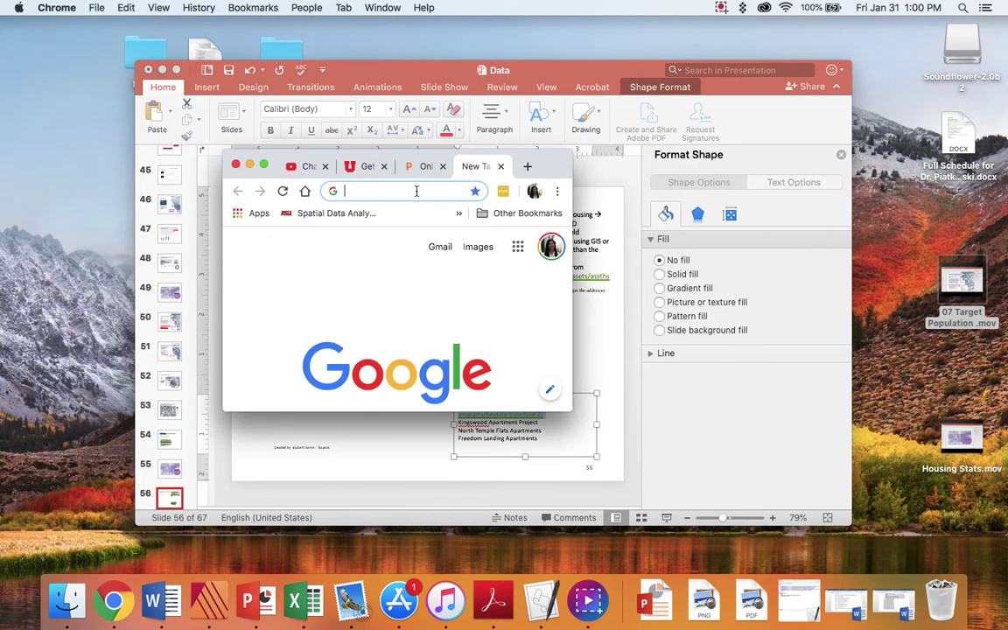
# - Paste the slc.gov Housing Trust Fund URL into the new tab and load it in full-screen Chrome
pyautogui.click(126, 7)
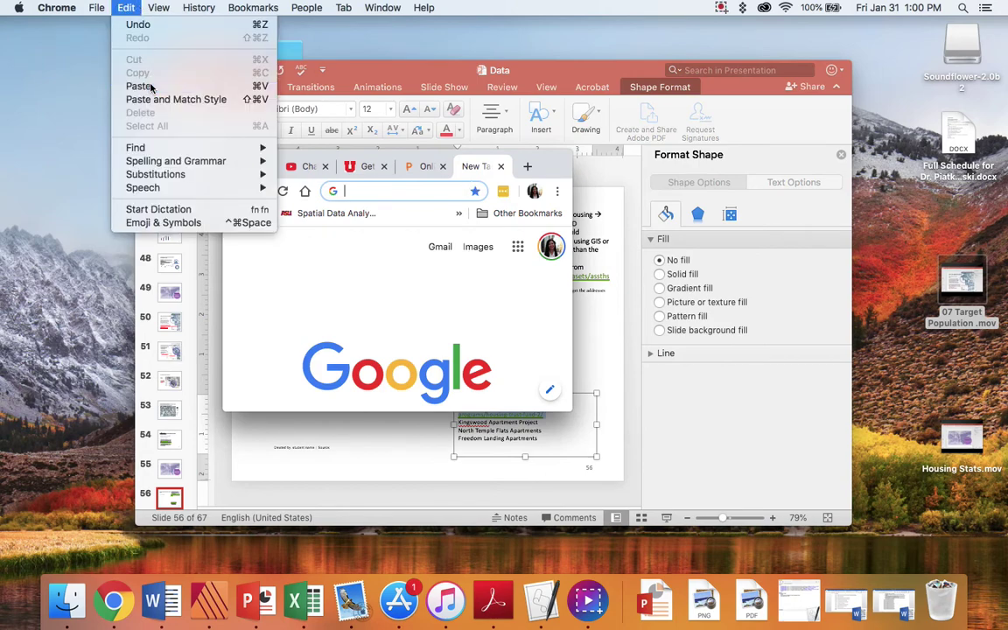
pyautogui.click(140, 85)
pyautogui.click(264, 166)
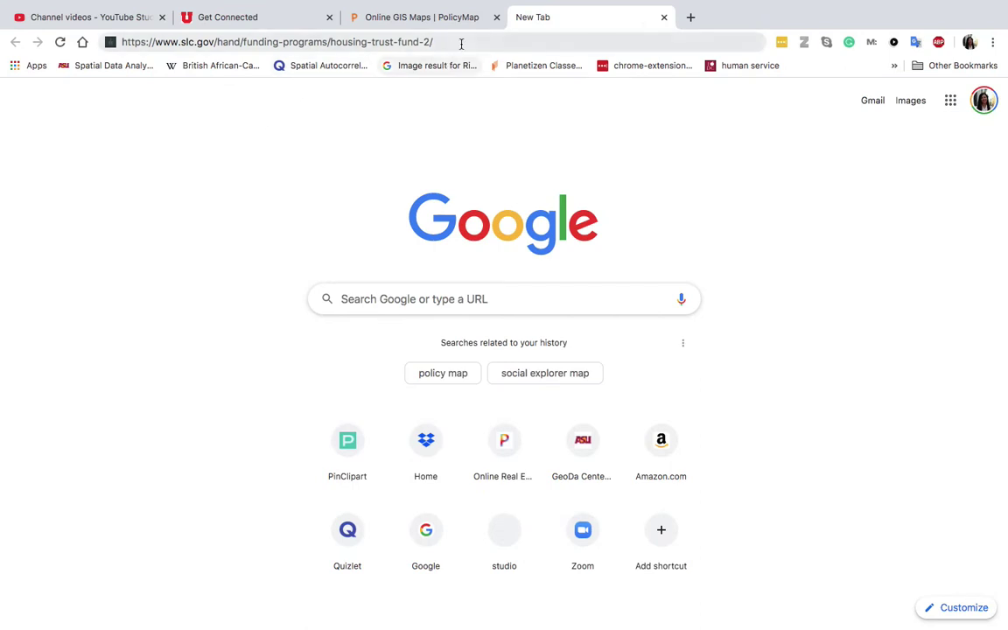
pyautogui.click(458, 42)
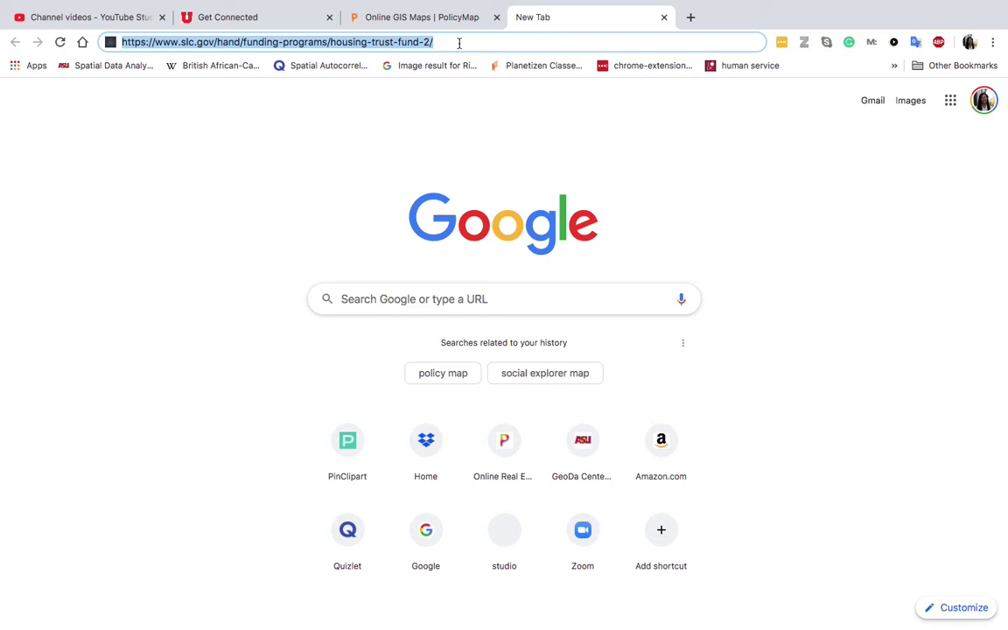
pyautogui.press('Return')
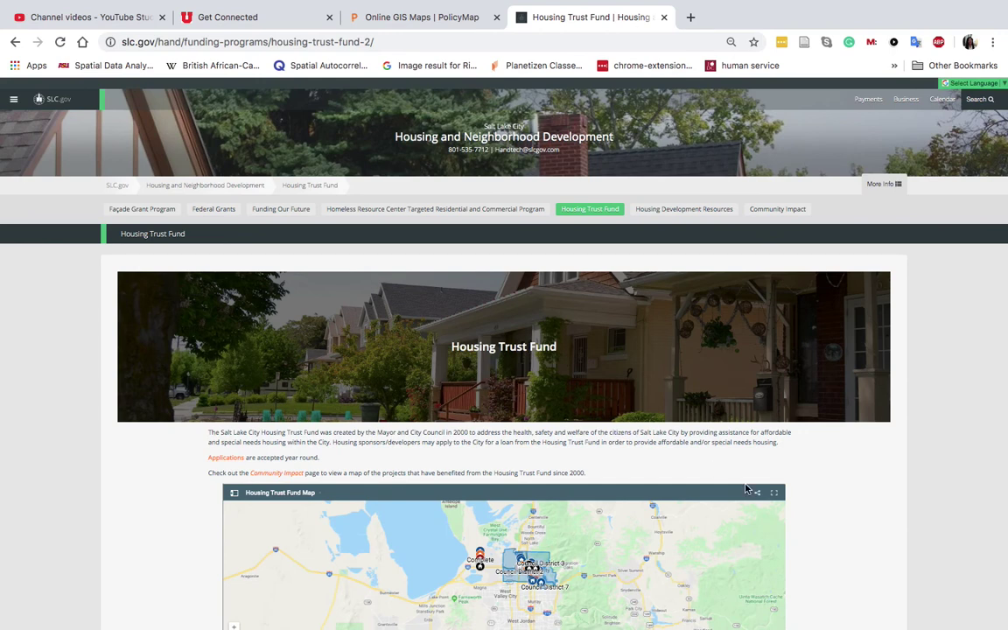
# - Zoom into the embedded Housing Trust Fund Map on the slc.gov page
pyautogui.hotkey('ctrl', 'a')
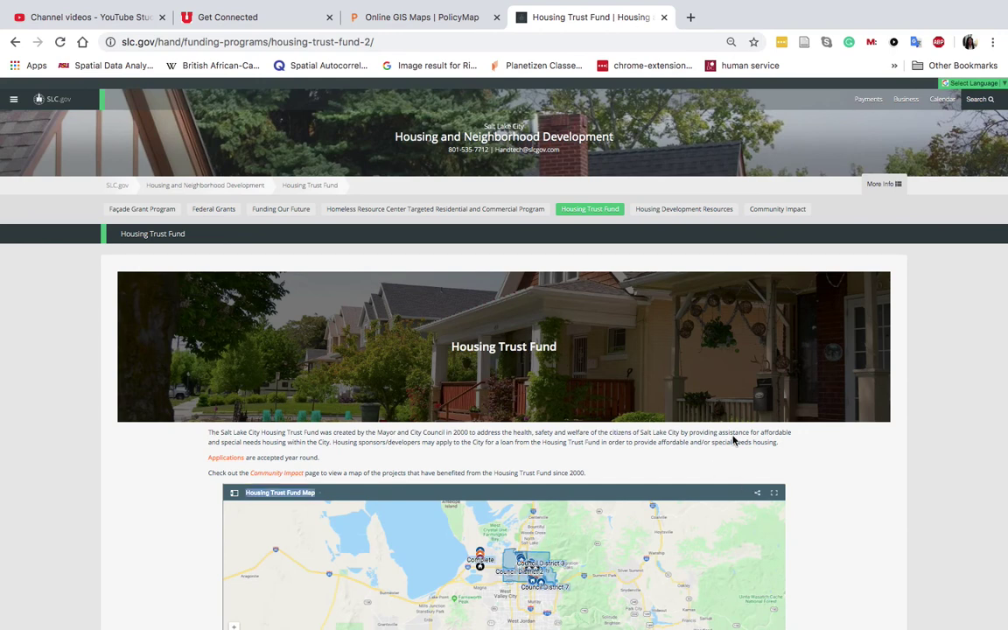
pyautogui.doubleClick(589, 566)
pyautogui.scroll(-1, 589, 567)
pyautogui.moveTo(877, 477); pyautogui.dragTo(873, 344)
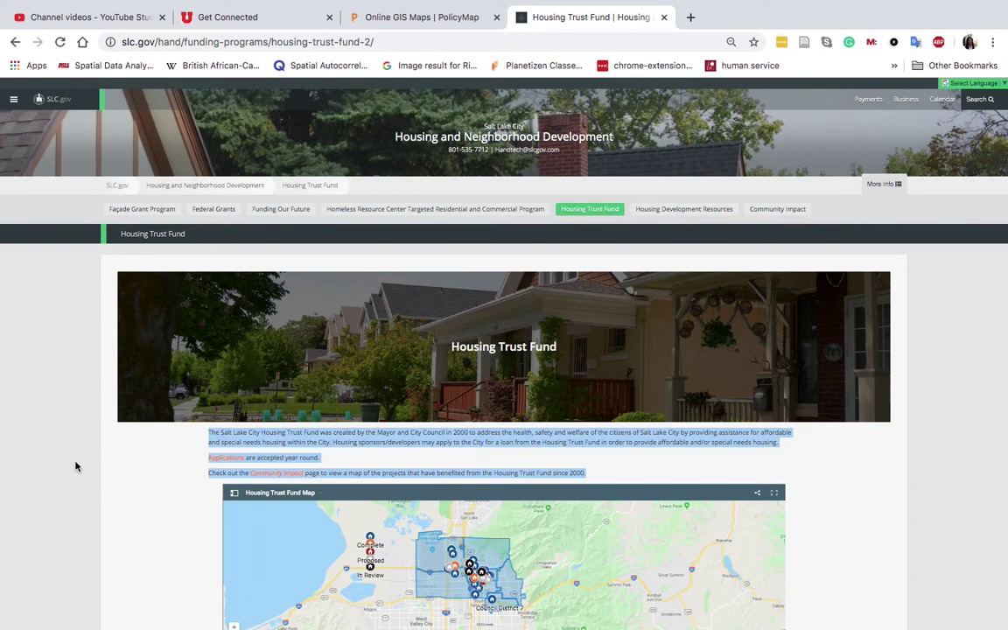
pyautogui.scroll(-1, 76, 467)
pyautogui.scroll(-2, 76, 466)
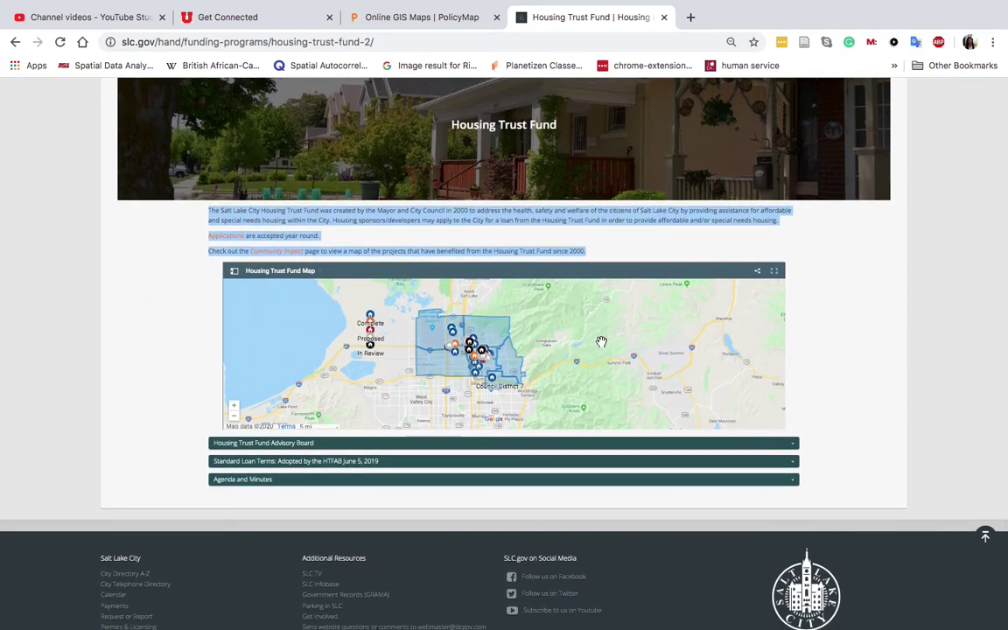
pyautogui.scroll(1, 552, 331)
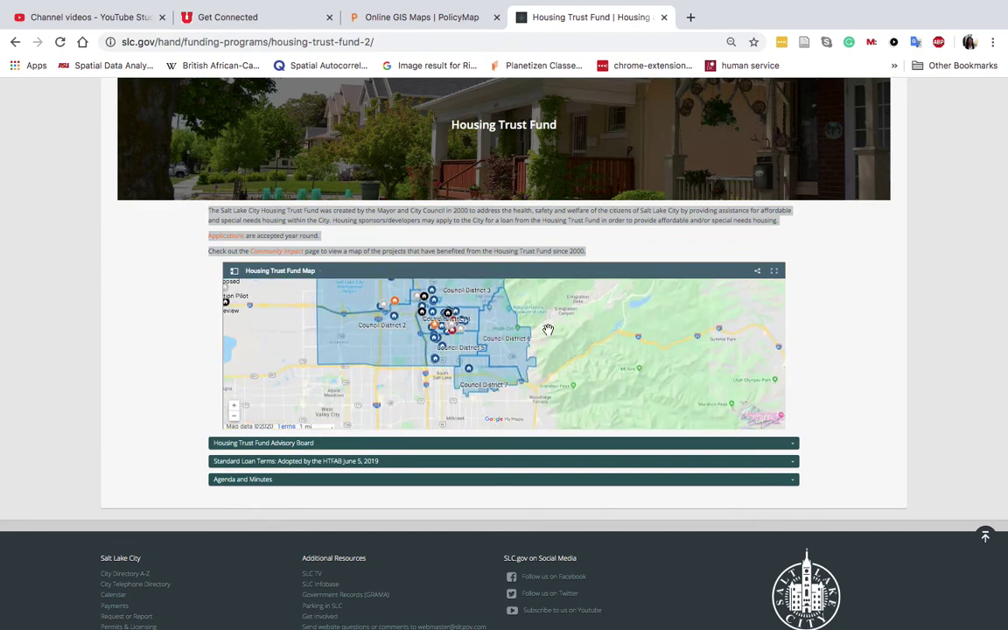
pyautogui.scroll(1, 354, 364)
pyautogui.scroll(1, 354, 364)
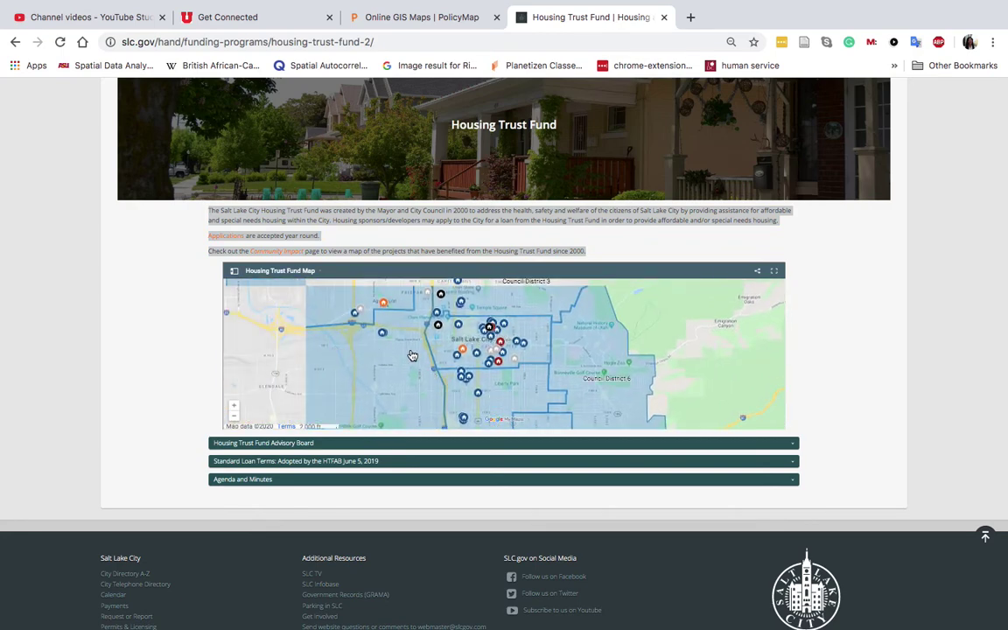
# - Center the project cluster and show Council District 1's details around Fairpark
pyautogui.moveTo(371, 357); pyautogui.dragTo(414, 396)
pyautogui.click(414, 396)
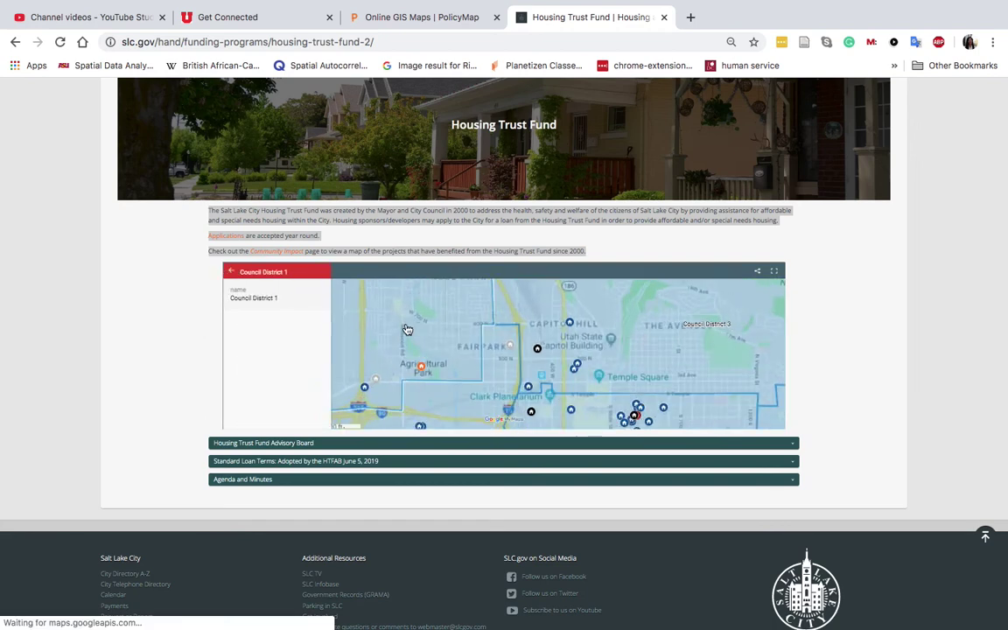
pyautogui.scroll(1, 407, 330)
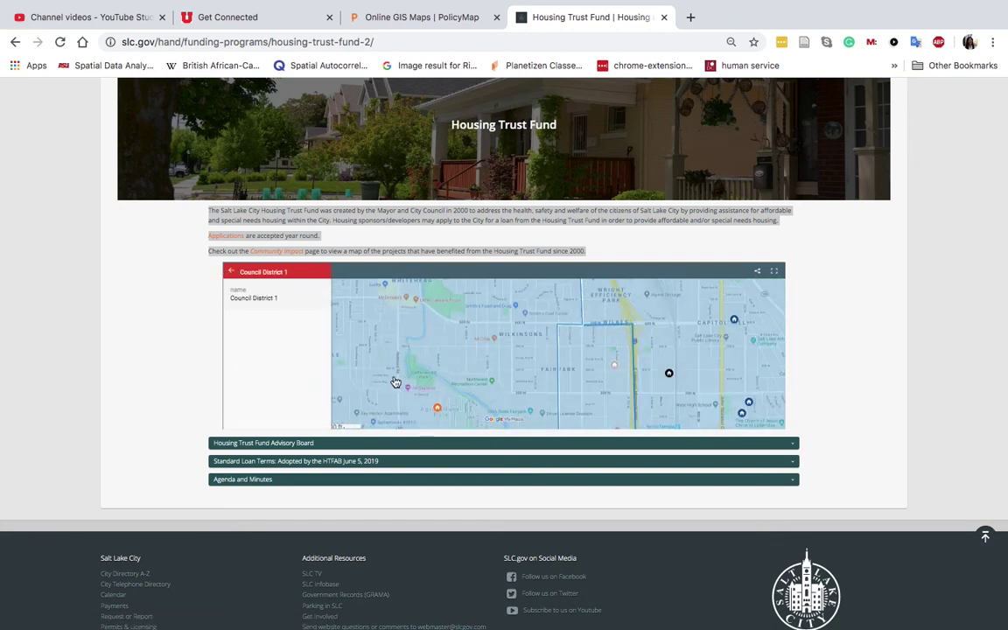
pyautogui.moveTo(389, 378); pyautogui.dragTo(391, 318)
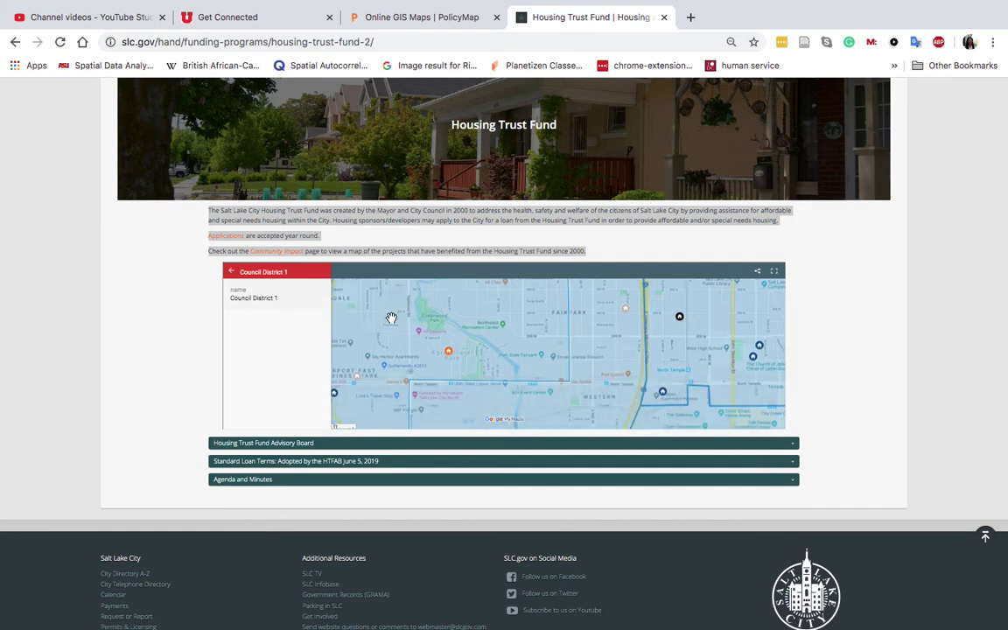
# - Read the Cornell Street, North Temple Flats and Freedom Landing project panels on the map
pyautogui.click(449, 353)
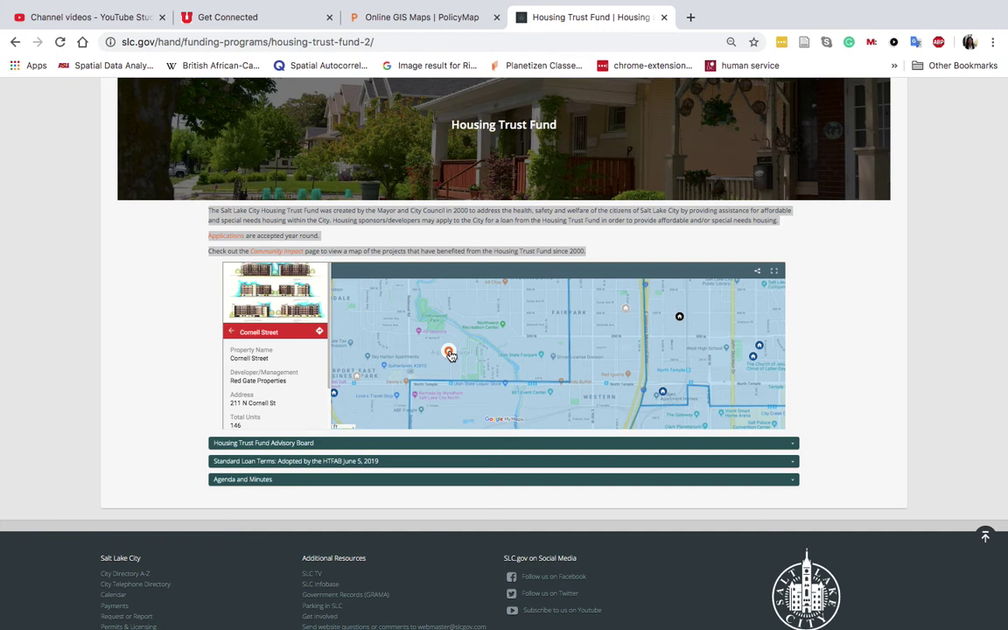
pyautogui.moveTo(387, 344)
pyautogui.mouseDown()
pyautogui.moveTo(470, 359)
pyautogui.moveTo(482, 400)
pyautogui.mouseUp()
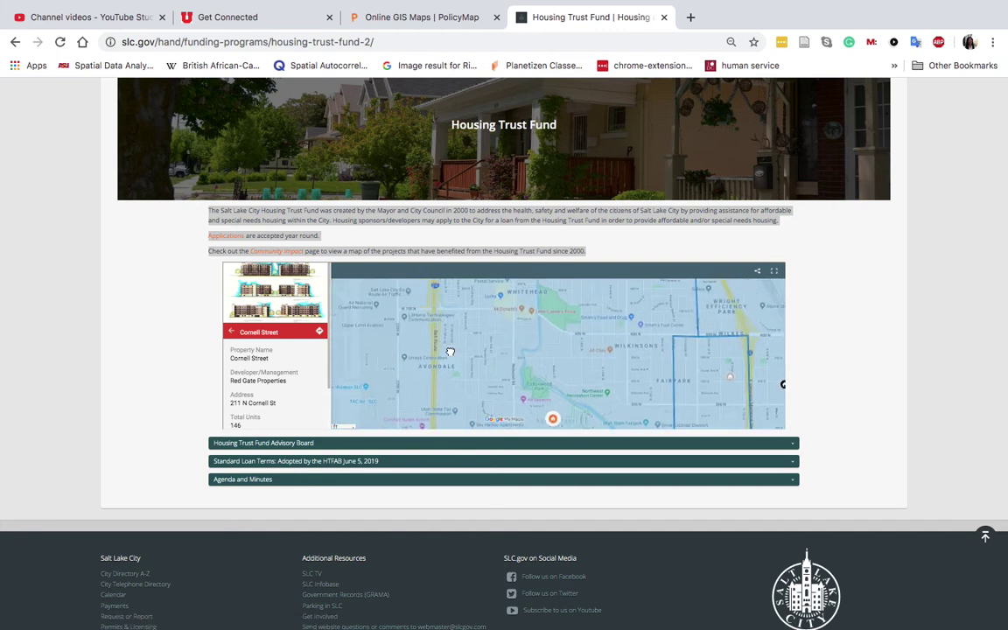
pyautogui.moveTo(448, 350); pyautogui.dragTo(483, 279)
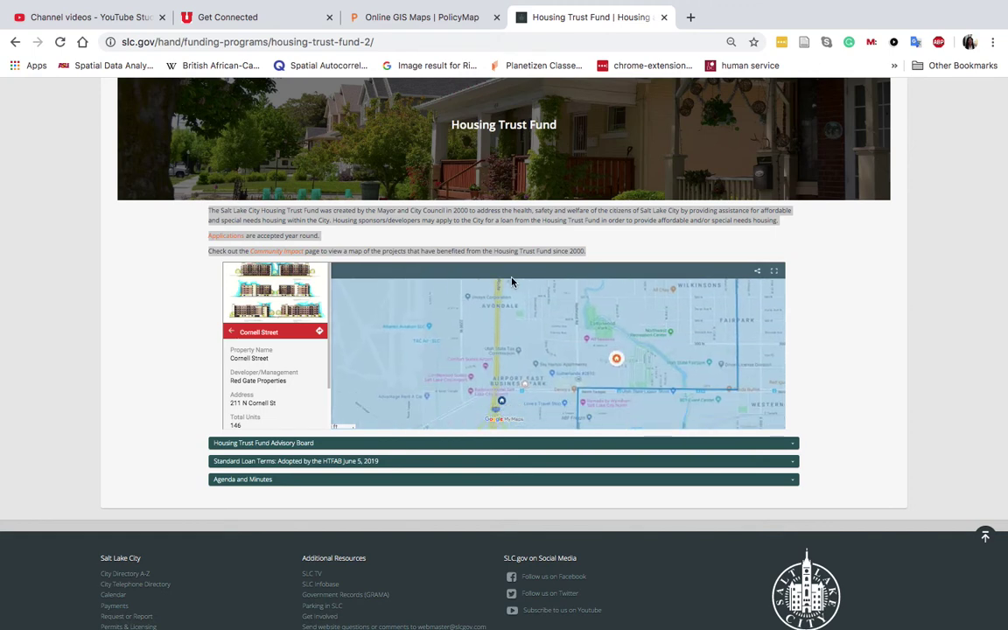
pyautogui.click(502, 403)
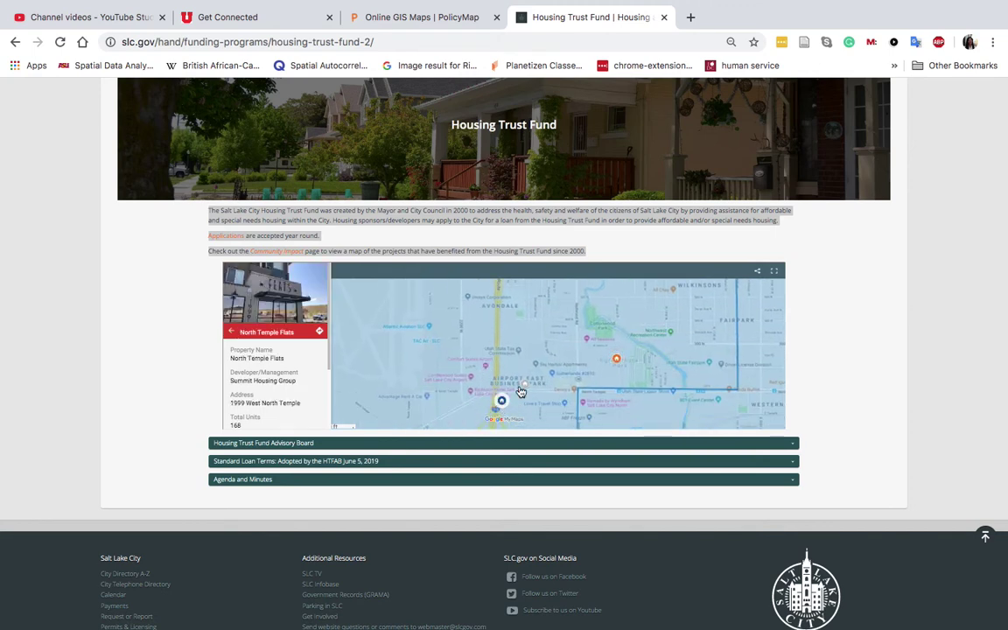
pyautogui.click(526, 387)
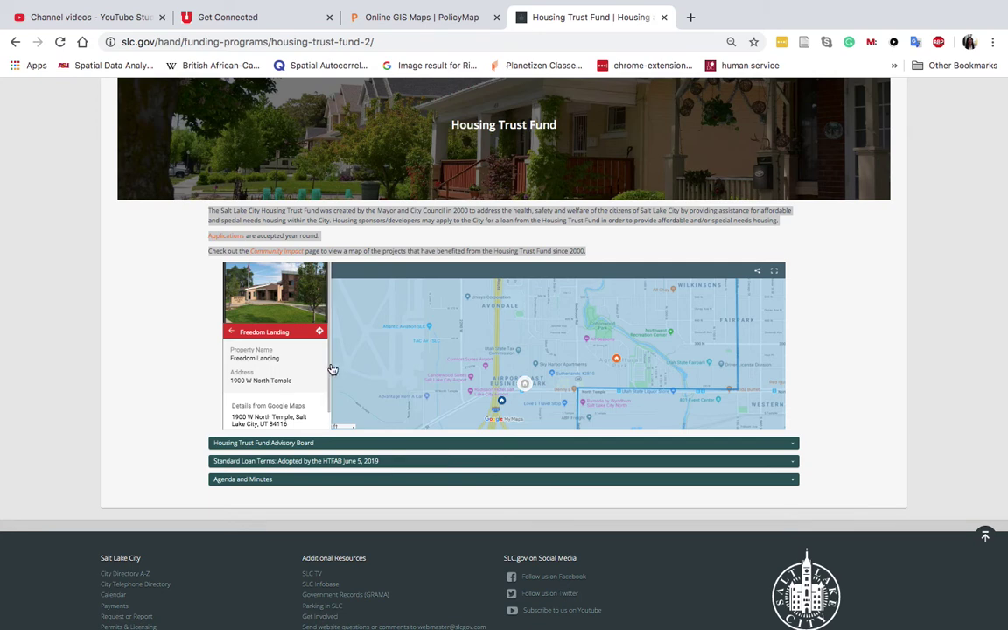
# - Recheck Cornell Street's details, then take Chrome out of full screen over slide 56
pyautogui.moveTo(332, 370); pyautogui.dragTo(332, 381)
pyautogui.scroll(-1, 296, 352)
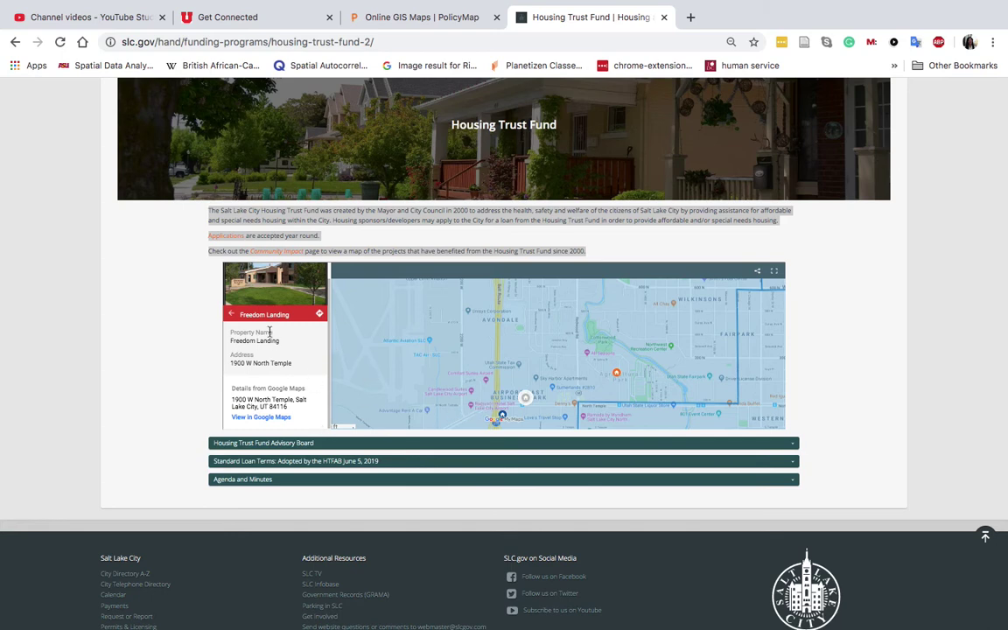
pyautogui.click(617, 375)
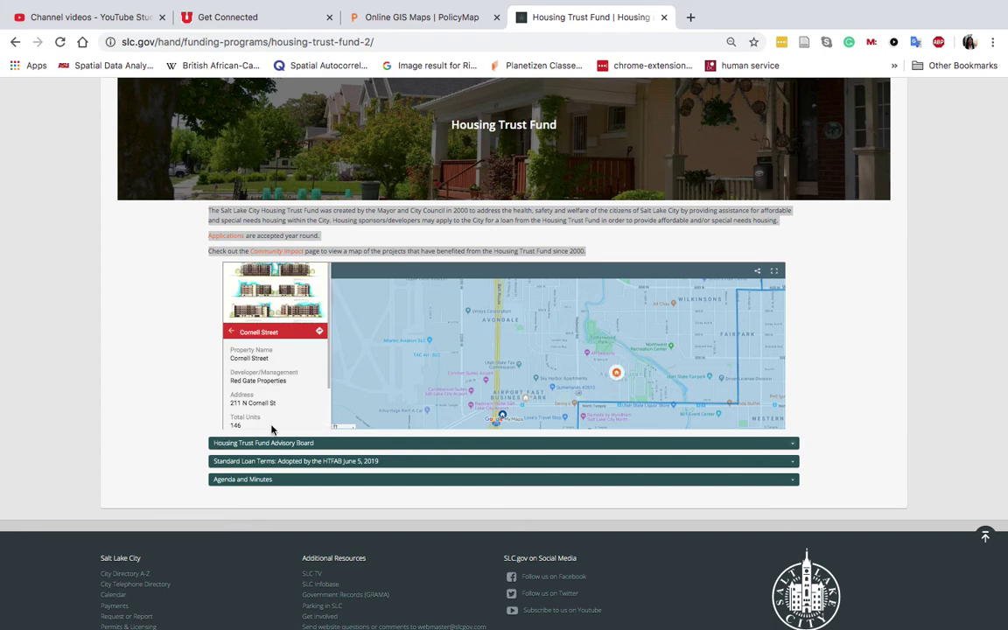
pyautogui.moveTo(333, 374)
pyautogui.mouseDown()
pyautogui.moveTo(333, 400)
pyautogui.moveTo(307, 377)
pyautogui.mouseUp()
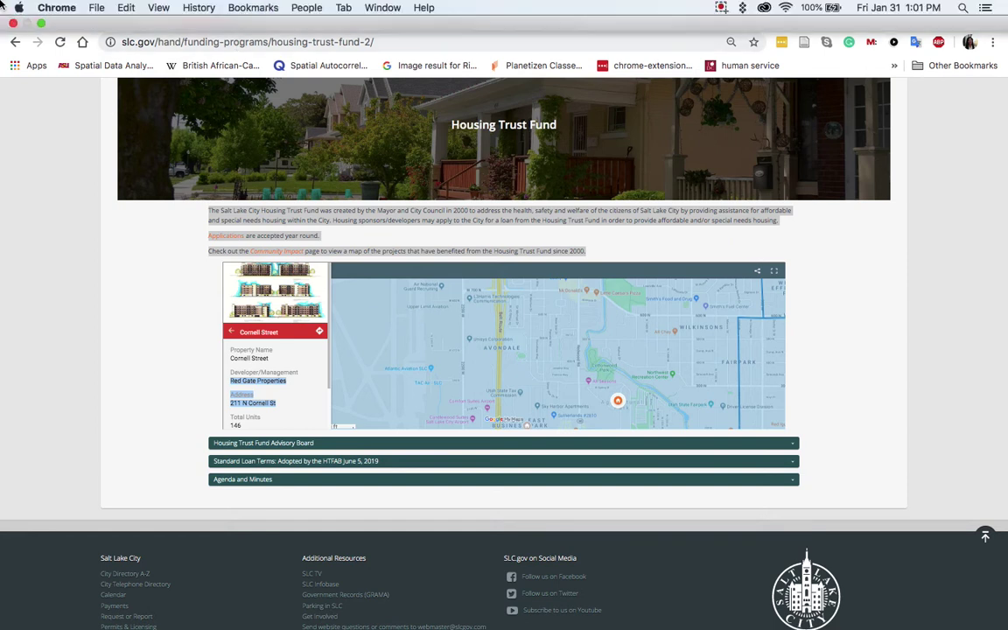
pyautogui.moveTo(3, 5)
pyautogui.click(41, 25)
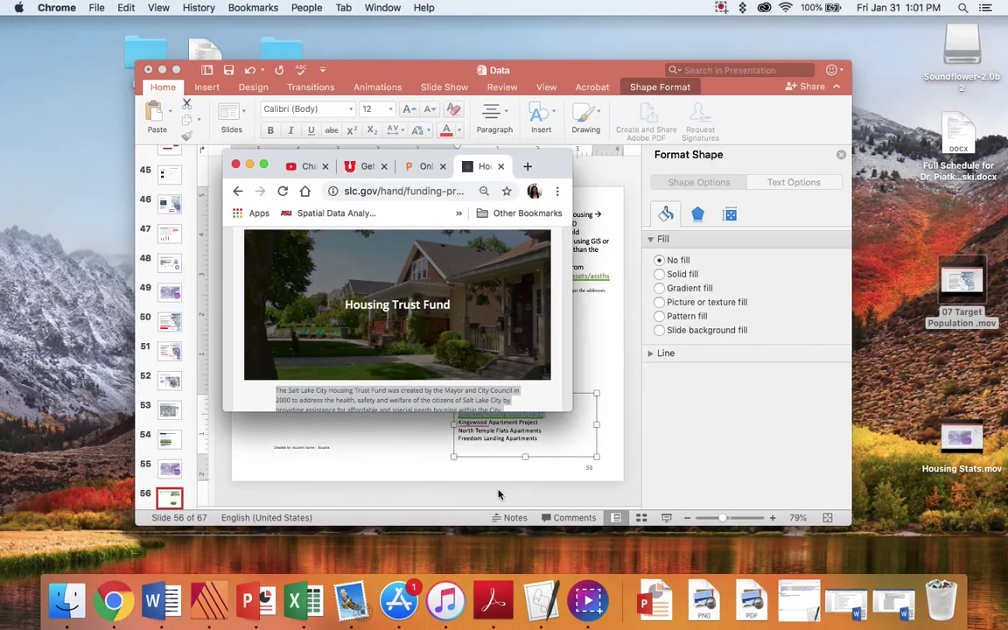
# - Maximize the PowerPoint window full-screen and go to slide 57, 'Subsidized Housing Units: Quantified Impact'
pyautogui.click(449, 428)
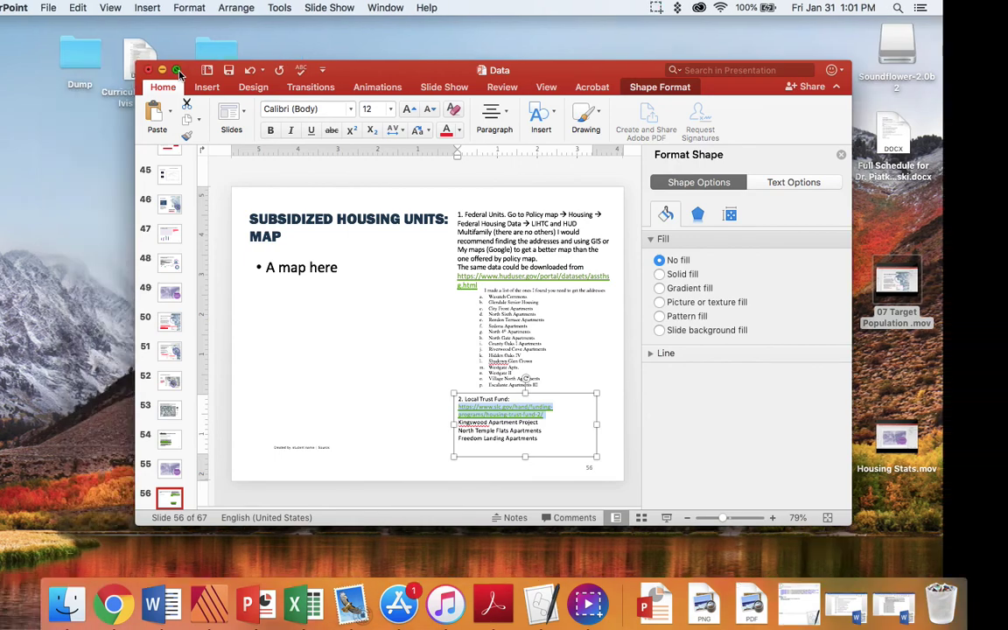
pyautogui.click(177, 70)
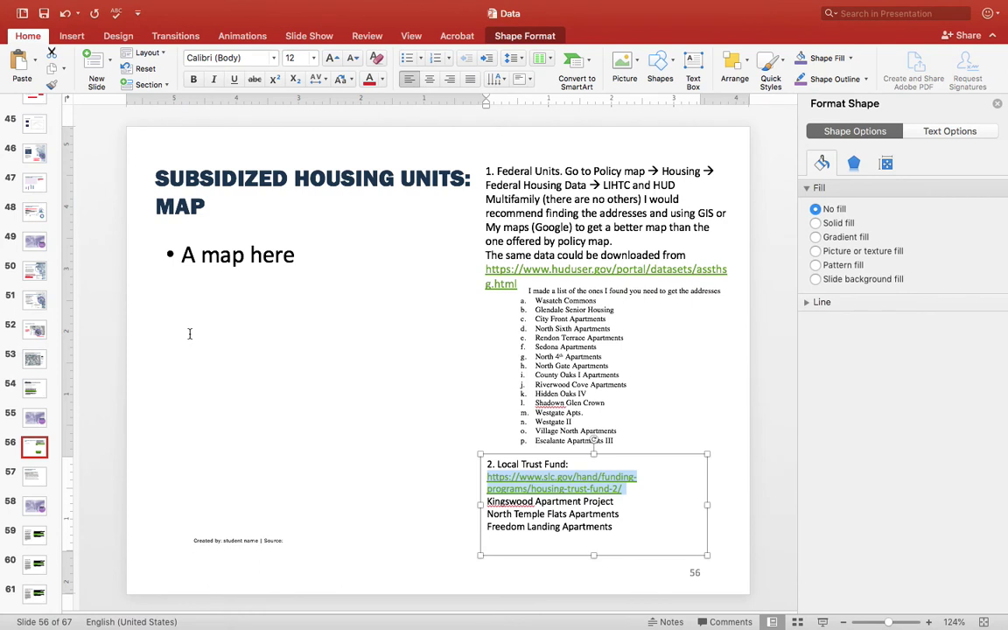
pyautogui.click(39, 434)
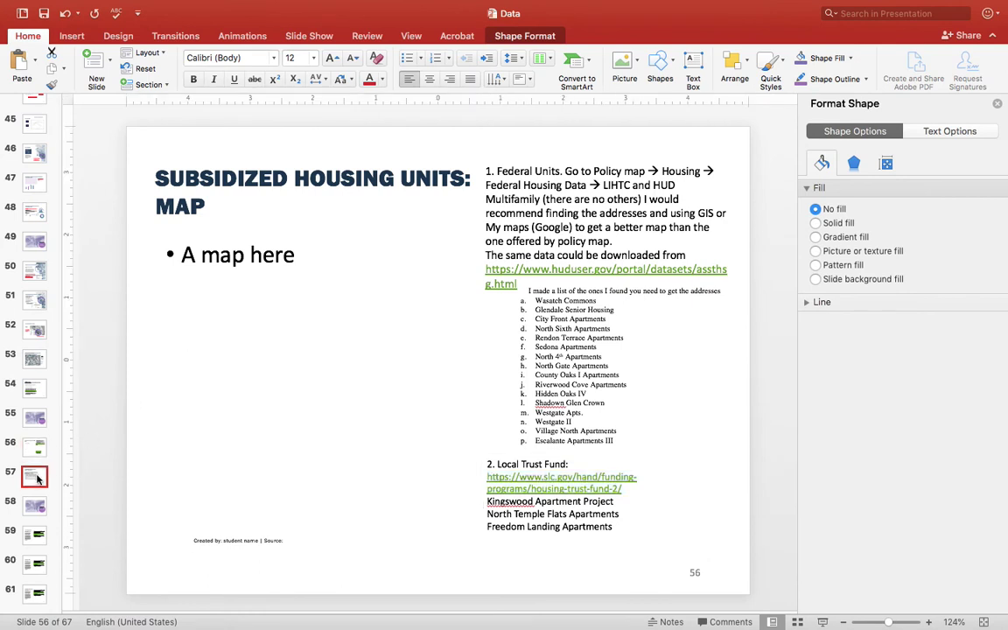
pyautogui.press('Down')
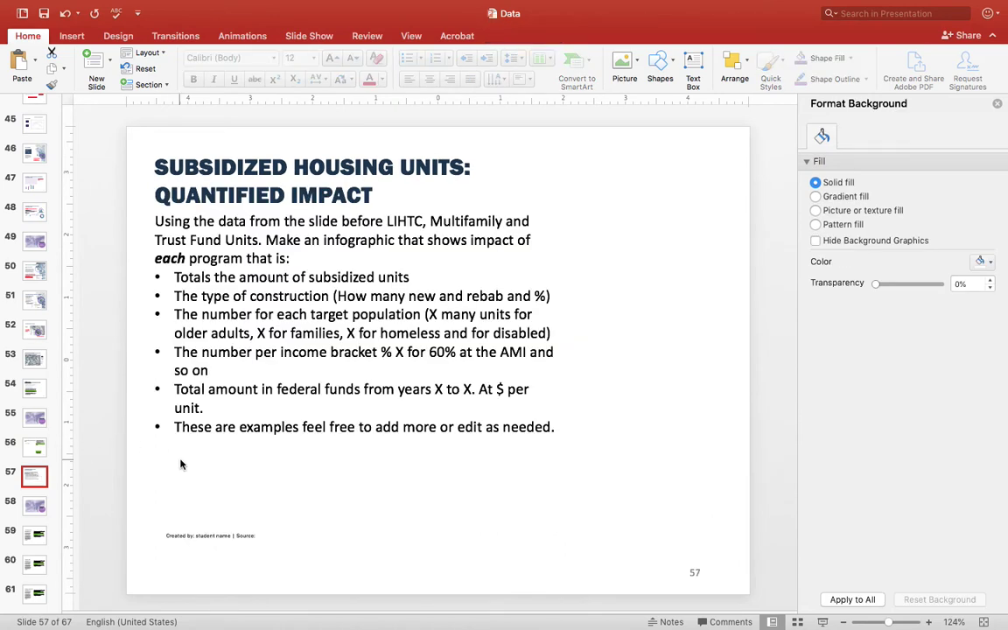